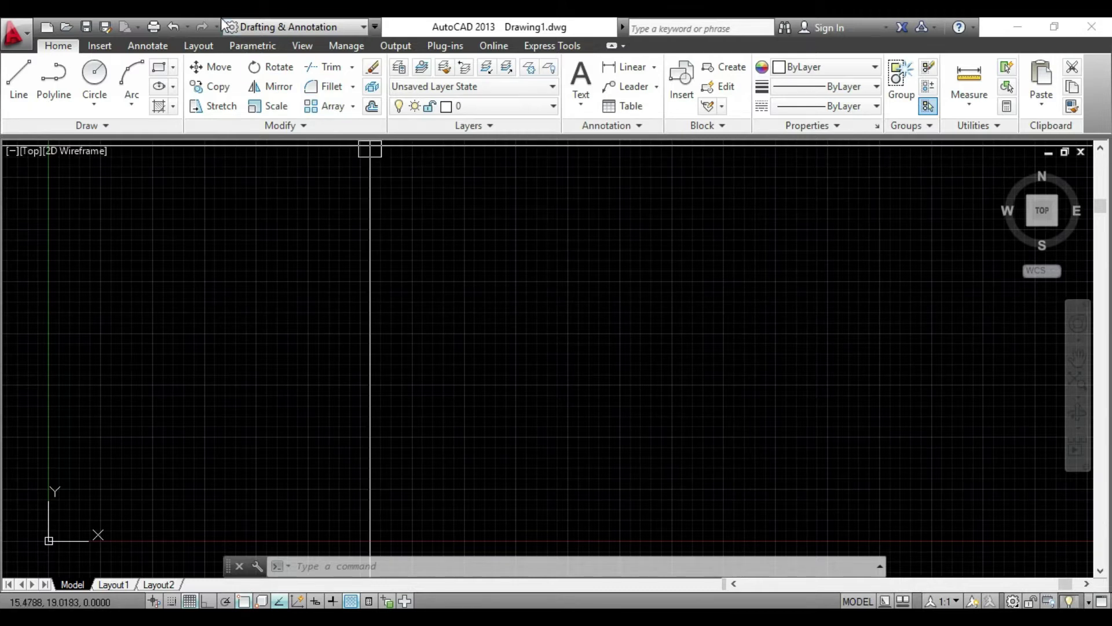
# - Switch AutoCAD to the AutoCAD Classic workspace from the Workspace dropdown
pyautogui.click(356, 27)
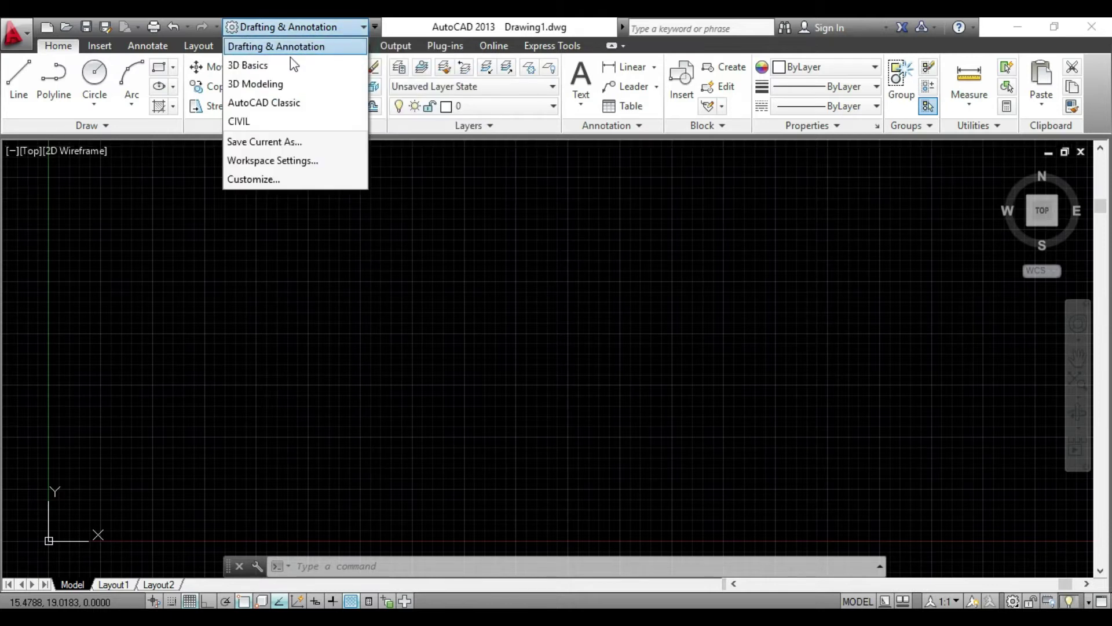
pyautogui.click(278, 107)
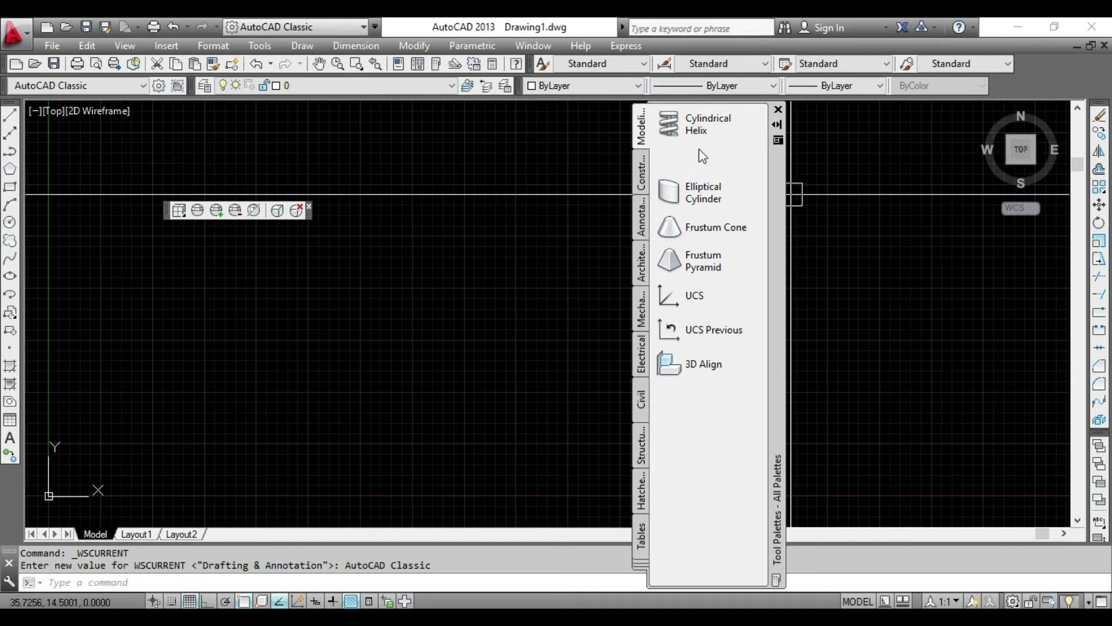
# - Close the Tool Palettes and a small toolbar; float the Draw, Workspaces, Layers and Properties toolbars
pyautogui.click(778, 110)
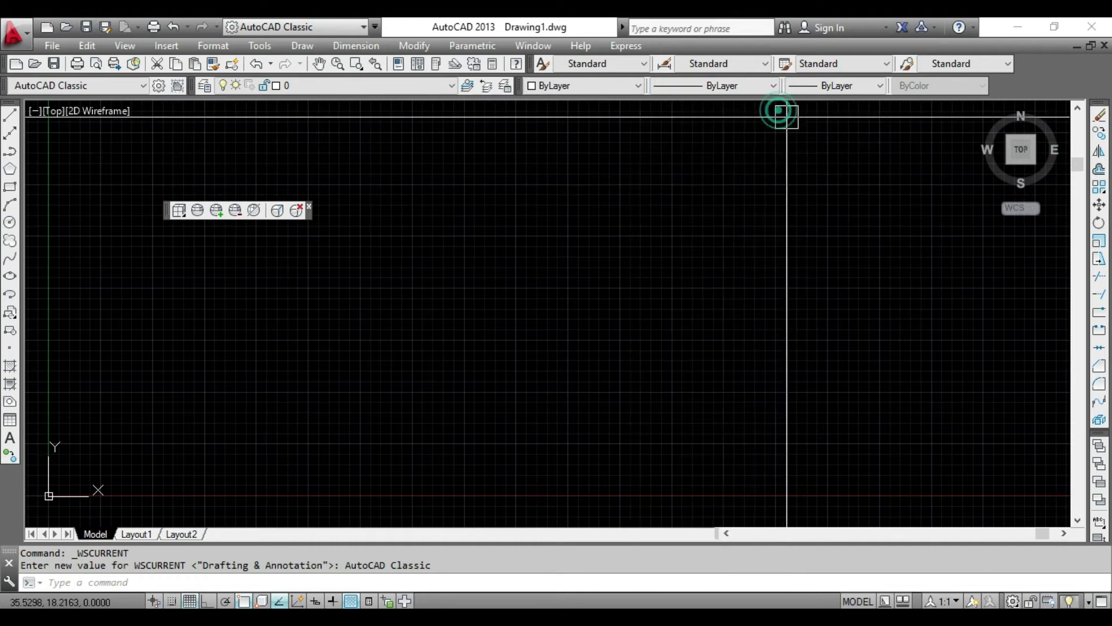
pyautogui.click(302, 209)
pyautogui.moveTo(23, 104); pyautogui.dragTo(408, 283)
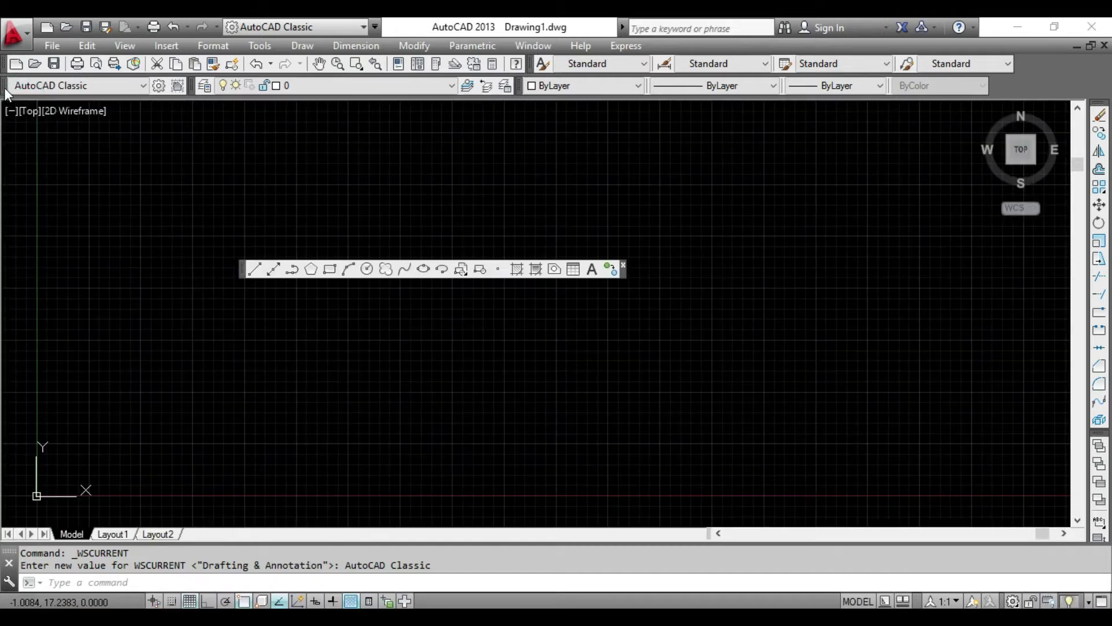
pyautogui.moveTo(4, 86)
pyautogui.mouseDown()
pyautogui.moveTo(163, 185)
pyautogui.moveTo(469, 232)
pyautogui.mouseUp()
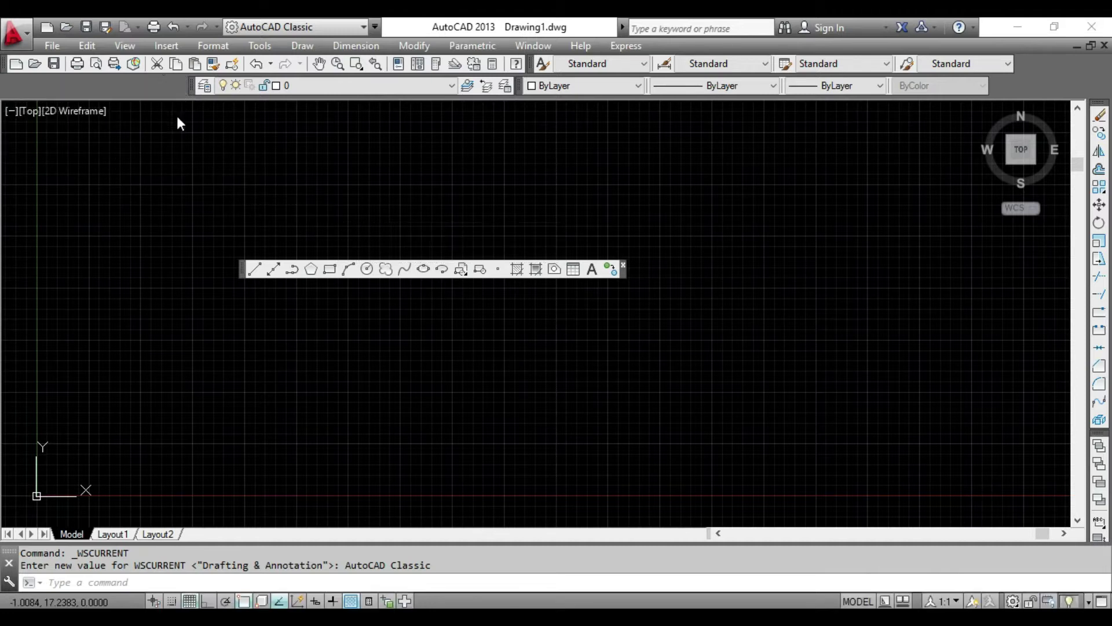
pyautogui.moveTo(191, 85); pyautogui.dragTo(173, 139)
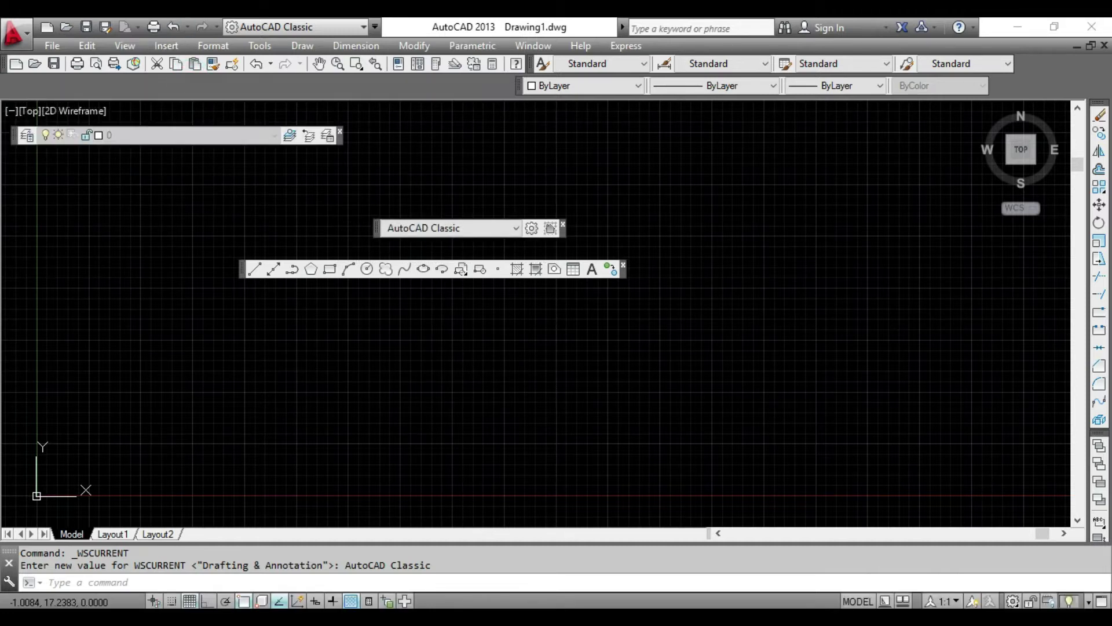
pyautogui.moveTo(521, 86); pyautogui.dragTo(502, 162)
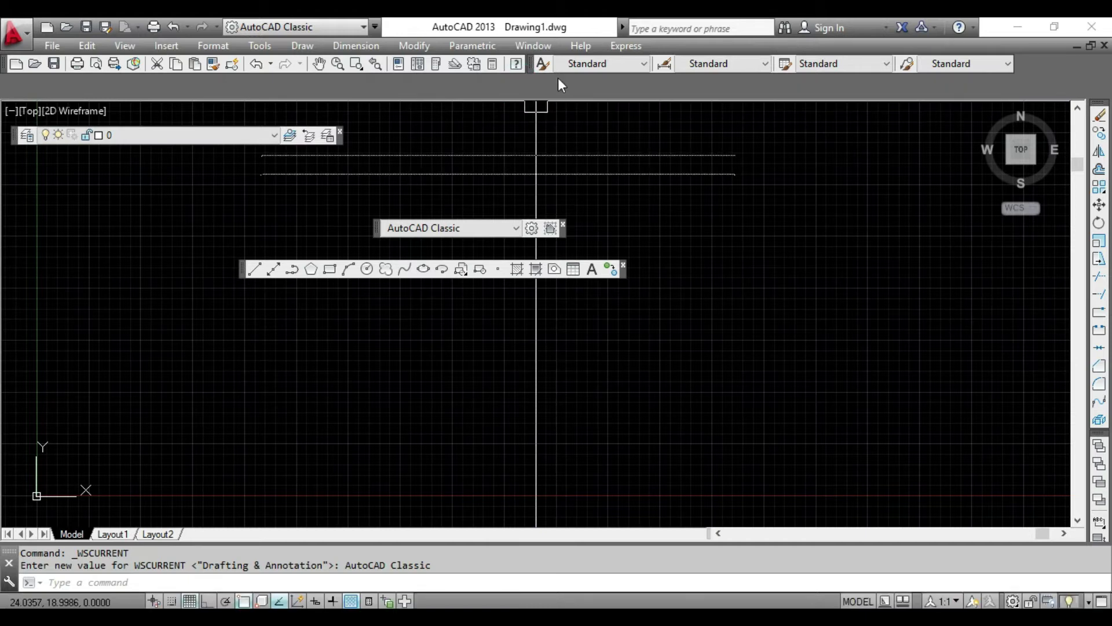
# - Float the Styles, Modify and Draw Order toolbars, then close Draw Order, Styles and Workspaces
pyautogui.moveTo(536, 67); pyautogui.dragTo(547, 339)
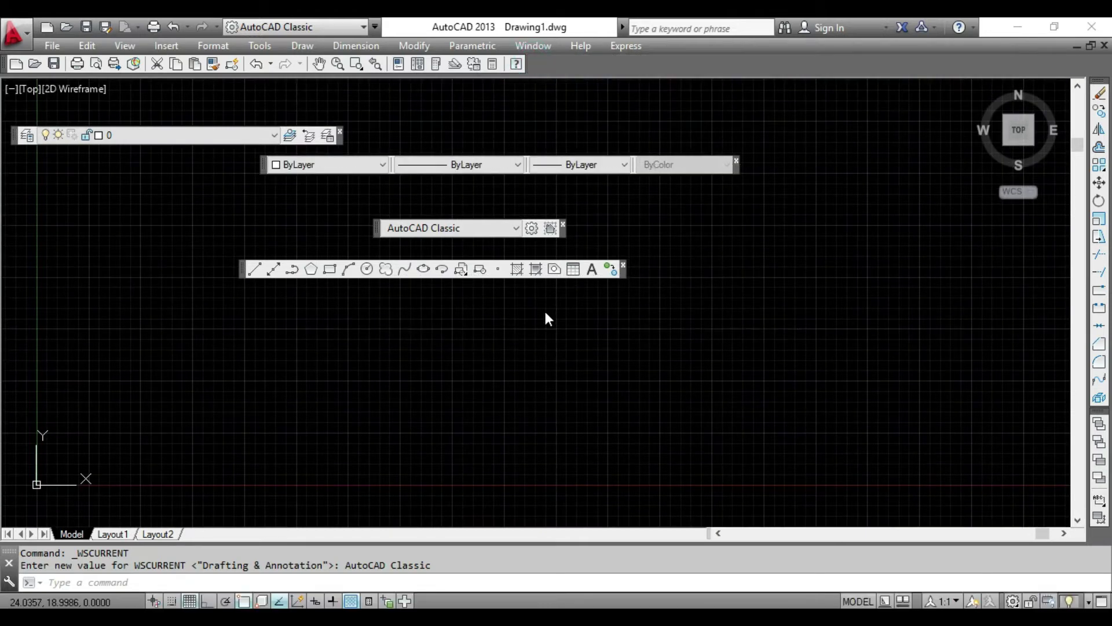
pyautogui.moveTo(1050, 185); pyautogui.dragTo(834, 237)
pyautogui.moveTo(1099, 412)
pyautogui.mouseDown()
pyautogui.moveTo(857, 425)
pyautogui.moveTo(775, 412)
pyautogui.mouseUp()
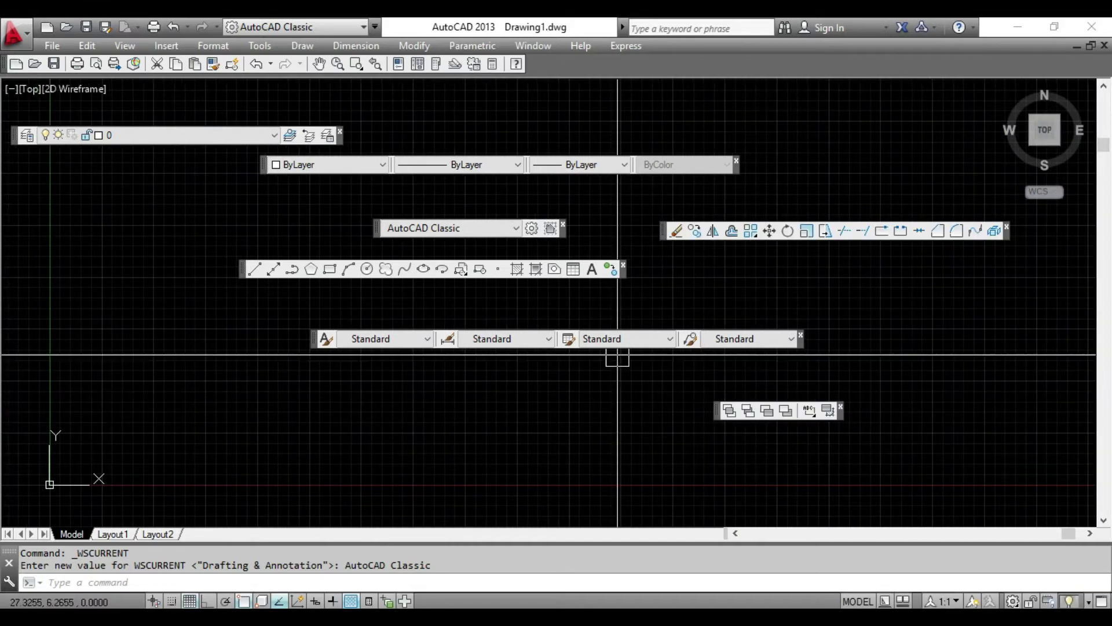
pyautogui.click(841, 407)
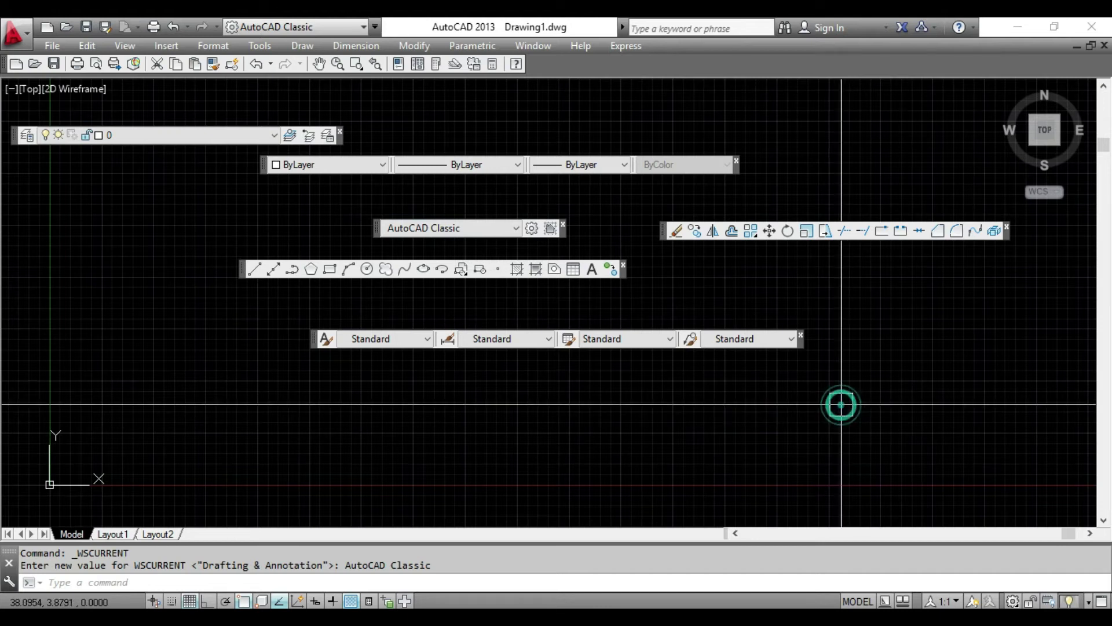
pyautogui.click(801, 336)
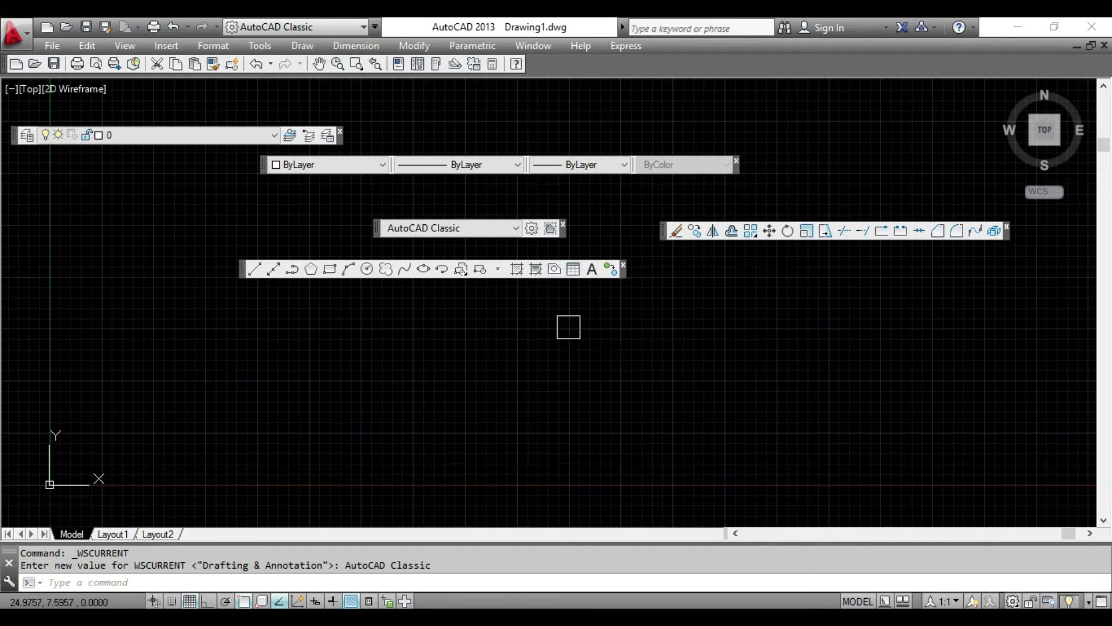
pyautogui.click(563, 224)
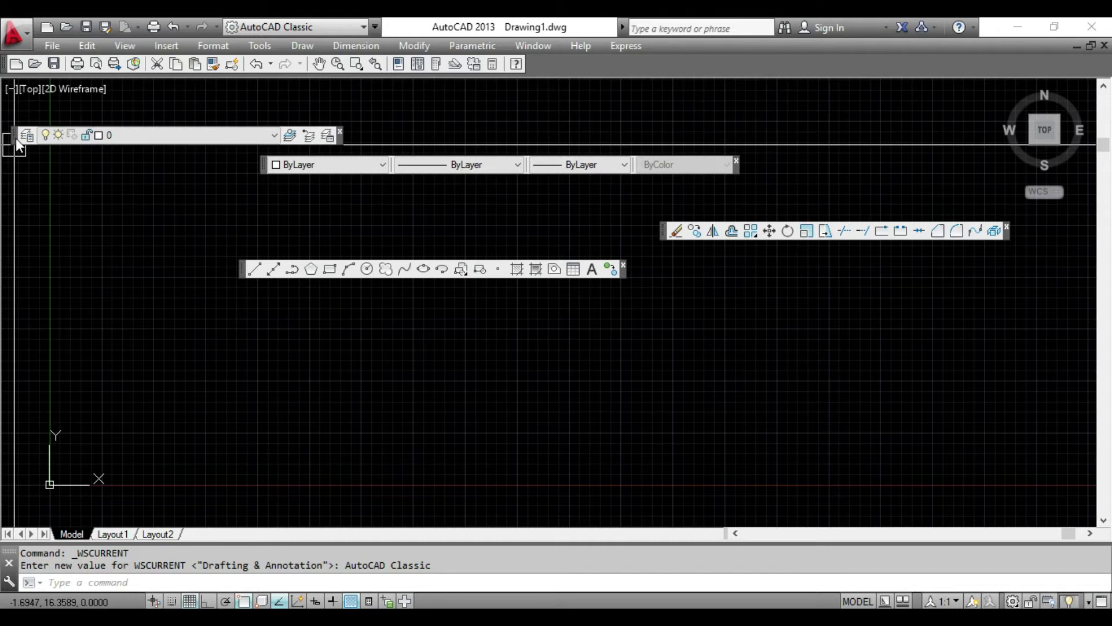
# - Dock the Standard, Layers and Properties toolbars across the top of the window
pyautogui.moveTo(17, 142); pyautogui.dragTo(34, 88)
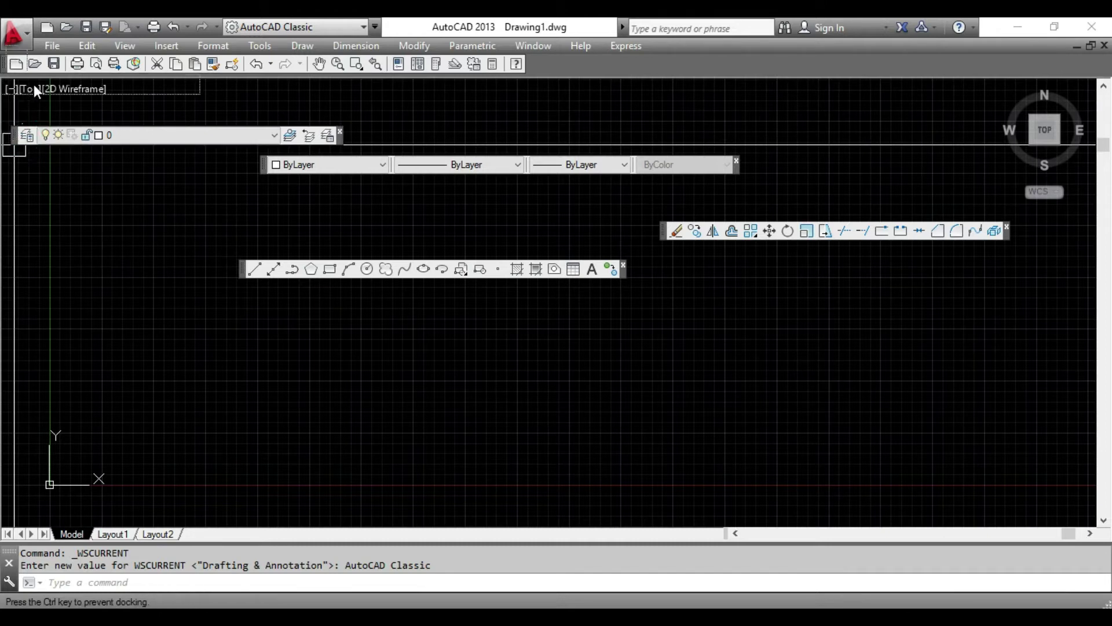
pyautogui.moveTo(33, 88)
pyautogui.mouseDown()
pyautogui.moveTo(52, 82)
pyautogui.moveTo(275, 219)
pyautogui.mouseUp()
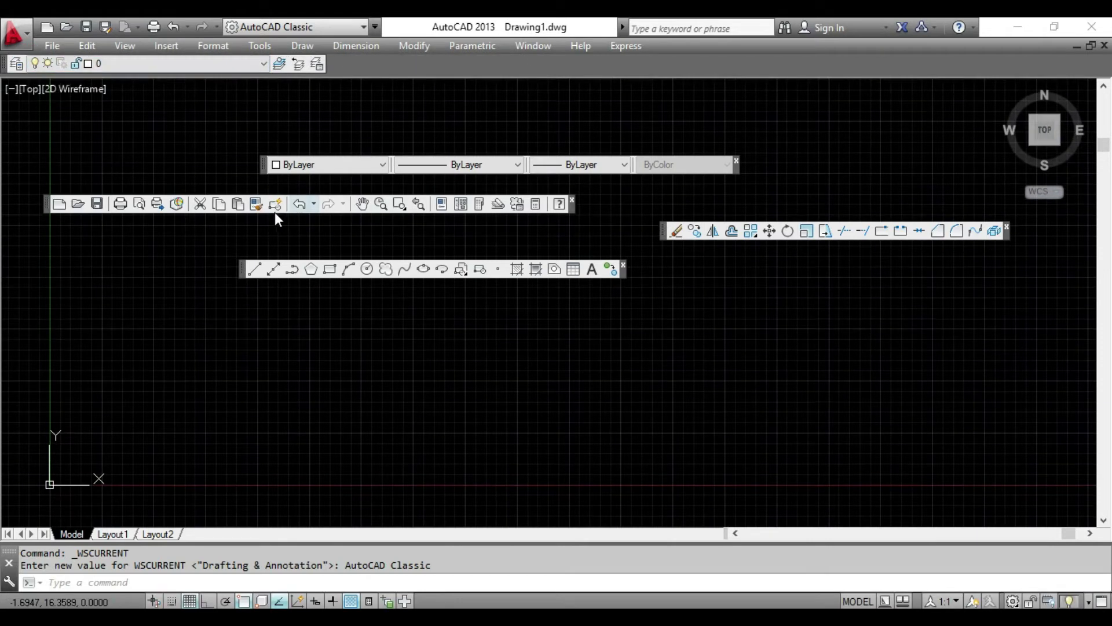
pyautogui.moveTo(47, 205); pyautogui.dragTo(32, 64)
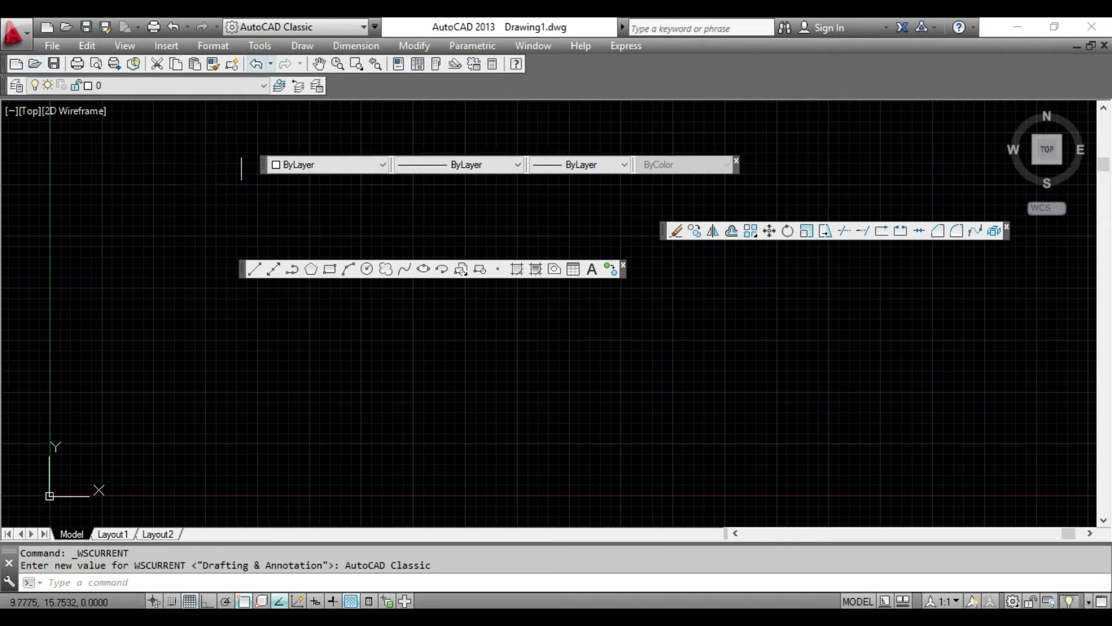
pyautogui.moveTo(262, 168); pyautogui.dragTo(561, 86)
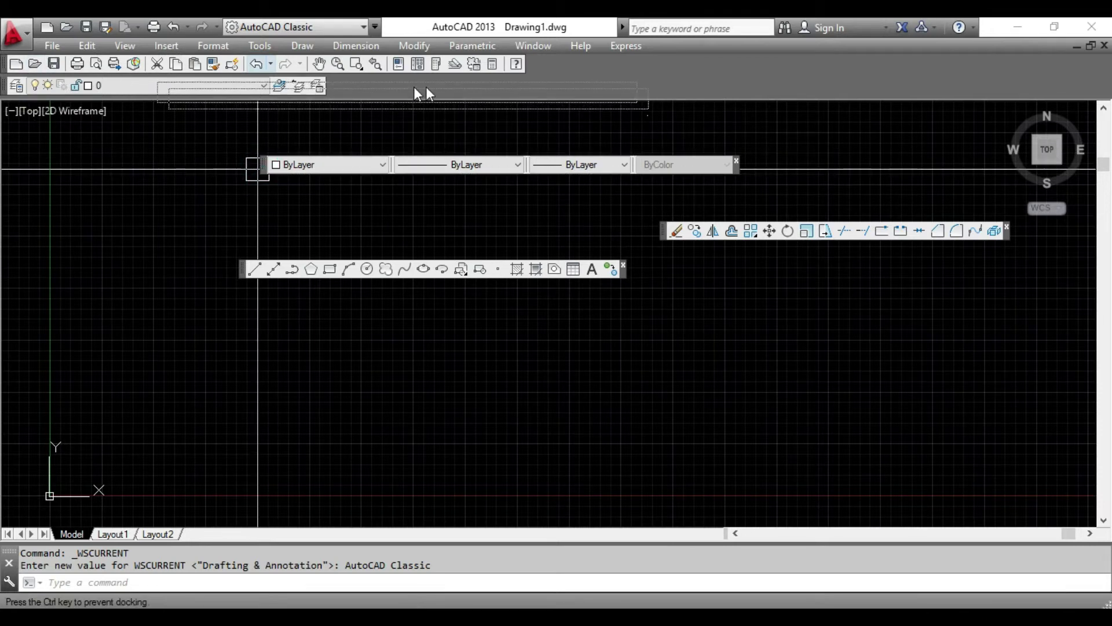
pyautogui.moveTo(560, 81); pyautogui.dragTo(565, 88)
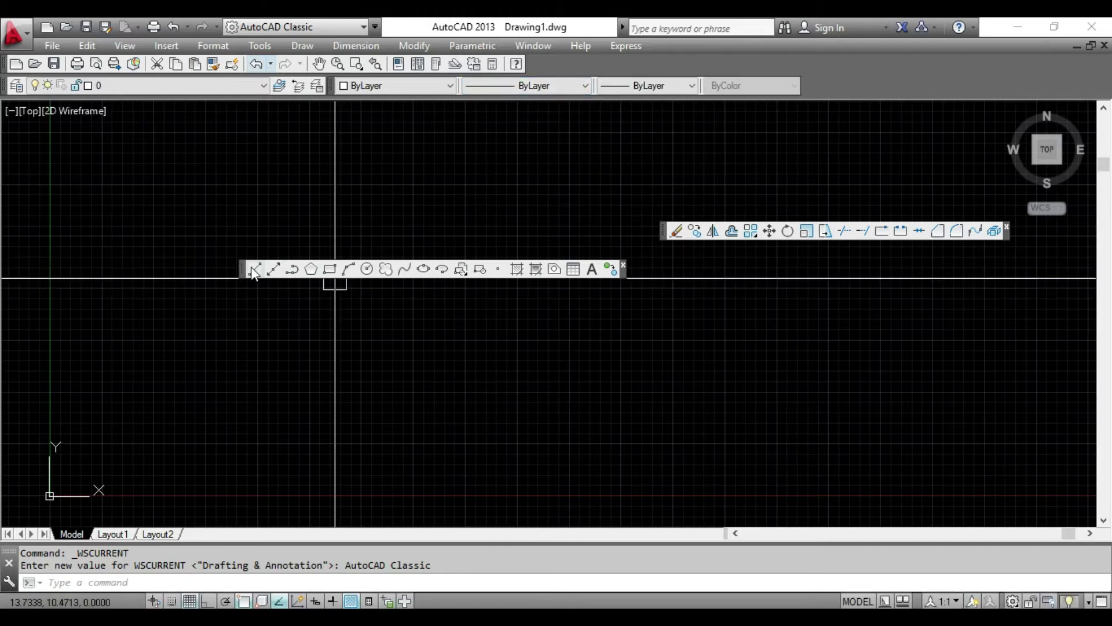
# - Dock the Draw and Modify toolbars side by side along the right edge
pyautogui.moveTo(243, 271); pyautogui.dragTo(1093, 300)
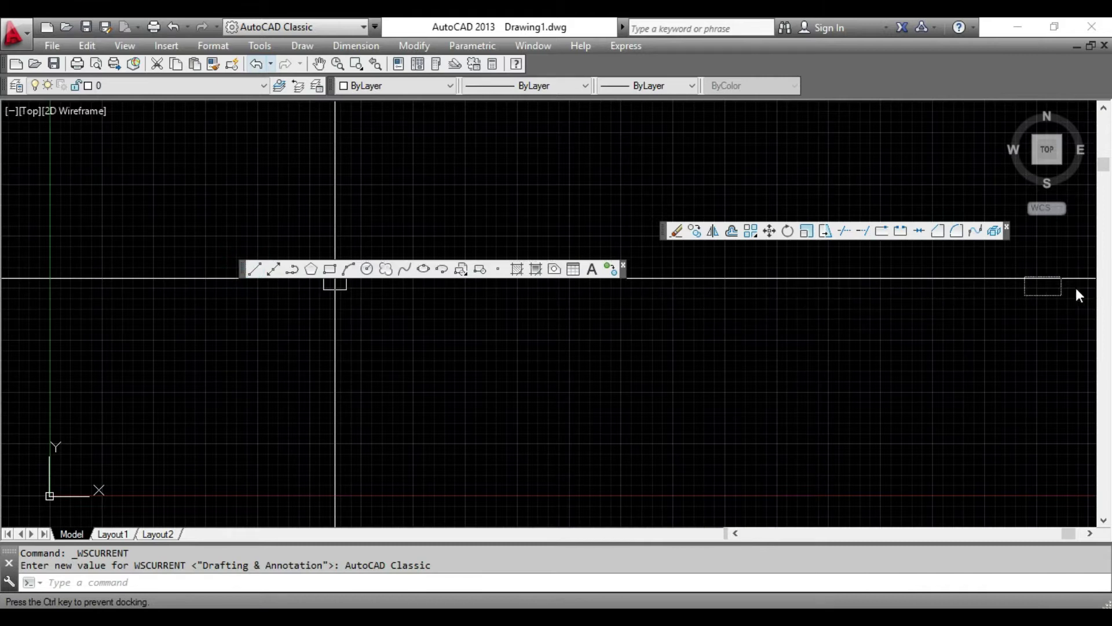
pyautogui.moveTo(1093, 300); pyautogui.dragTo(1097, 304)
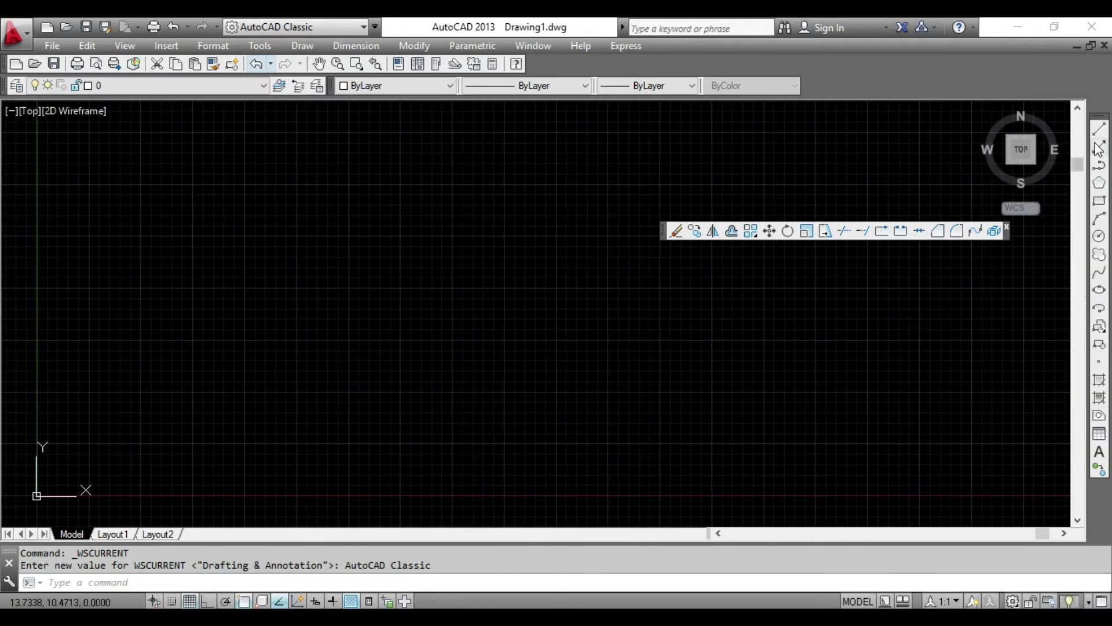
pyautogui.moveTo(1101, 119); pyautogui.dragTo(1101, 107)
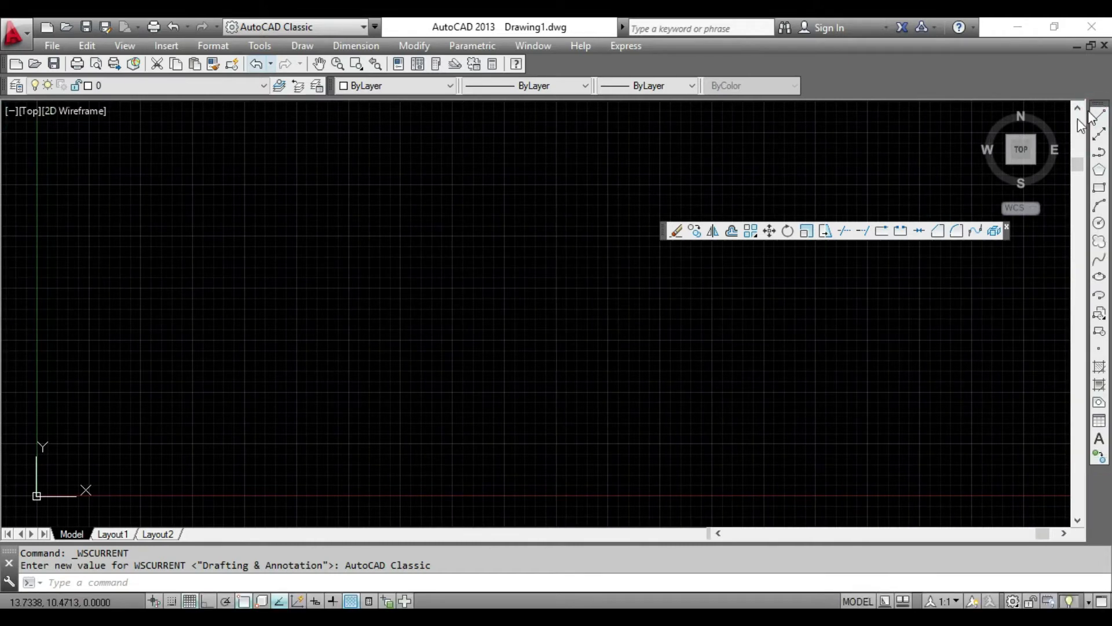
pyautogui.moveTo(664, 234)
pyautogui.mouseDown()
pyautogui.moveTo(953, 238)
pyautogui.moveTo(1070, 266)
pyautogui.mouseUp()
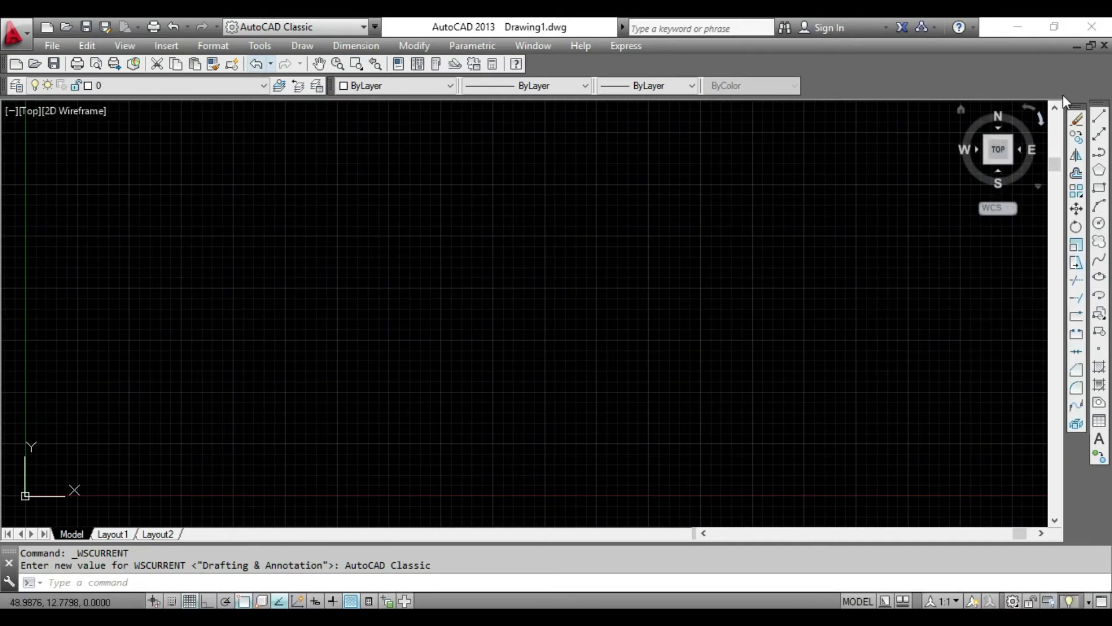
pyautogui.moveTo(1077, 111); pyautogui.dragTo(1078, 110)
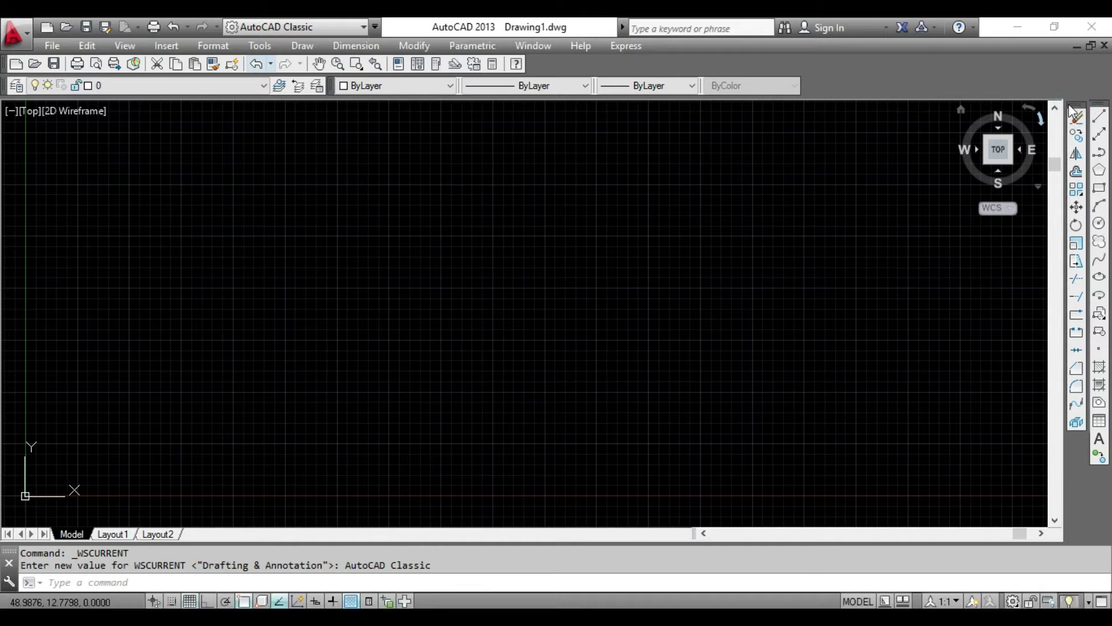
# - Turn on the Dimension toolbar and dock it above the command line
pyautogui.rightClick(1073, 111)
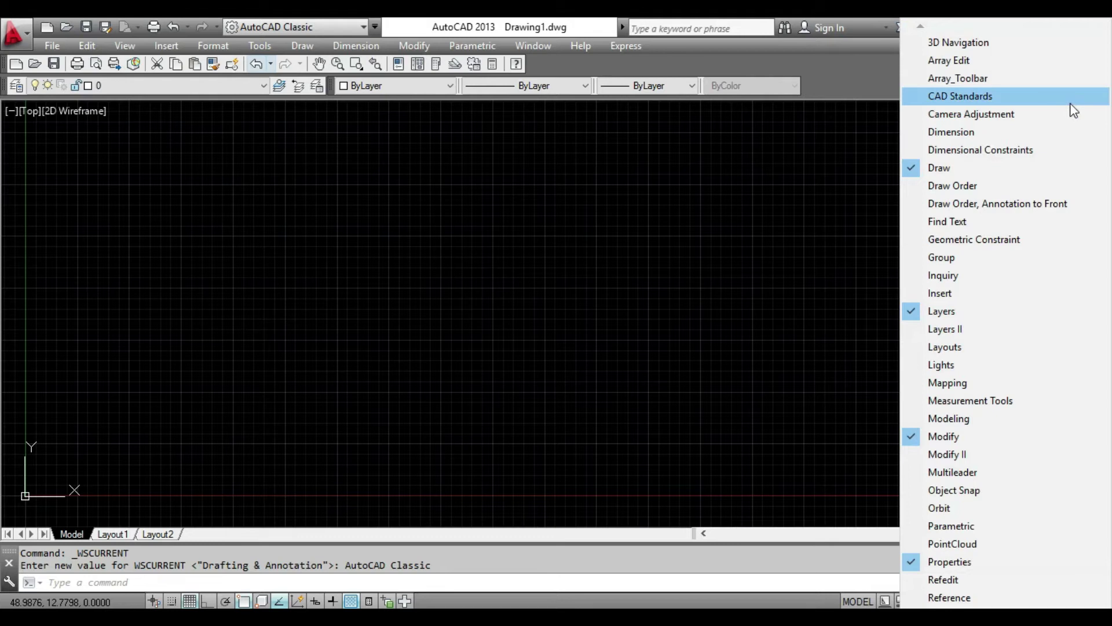
pyautogui.click(951, 132)
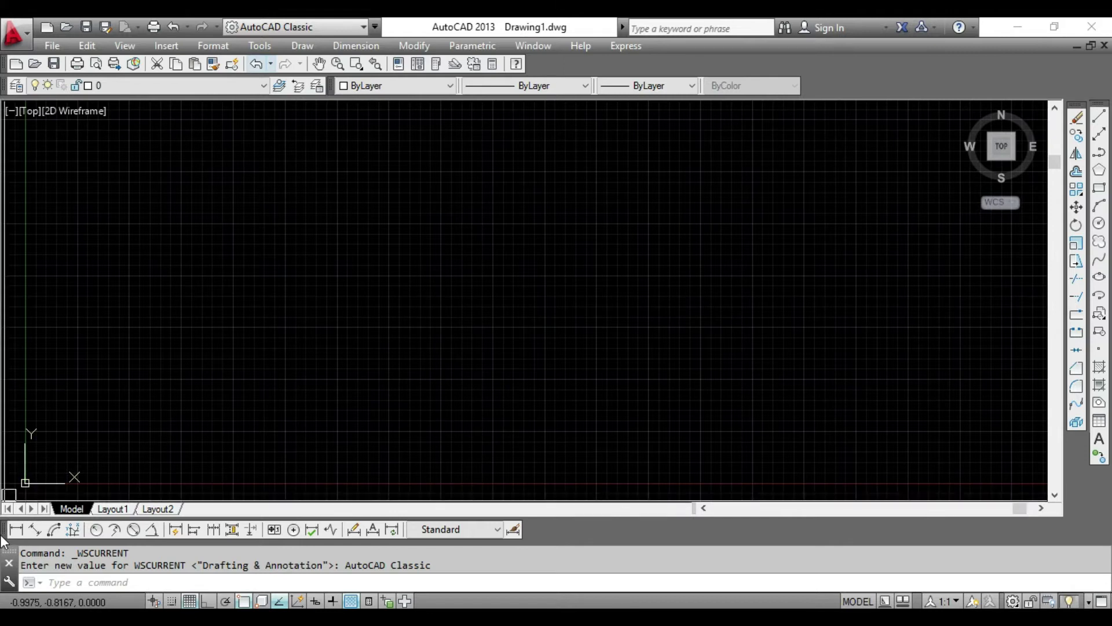
pyautogui.moveTo(4, 530); pyautogui.dragTo(124, 446)
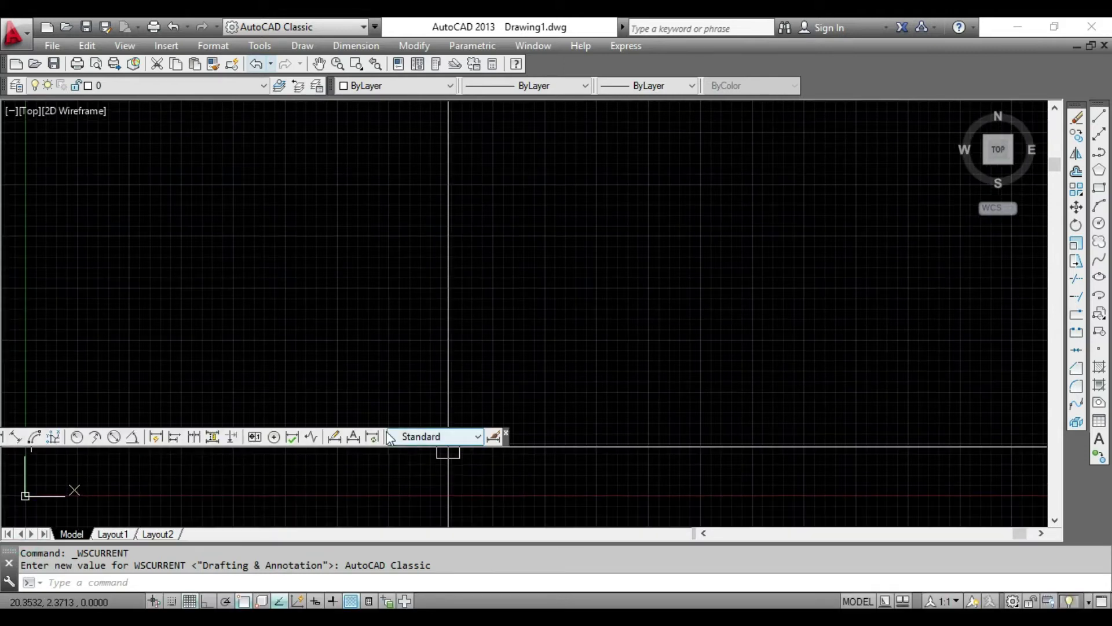
pyautogui.moveTo(389, 438); pyautogui.dragTo(619, 387)
pyautogui.moveTo(219, 387); pyautogui.dragTo(38, 530)
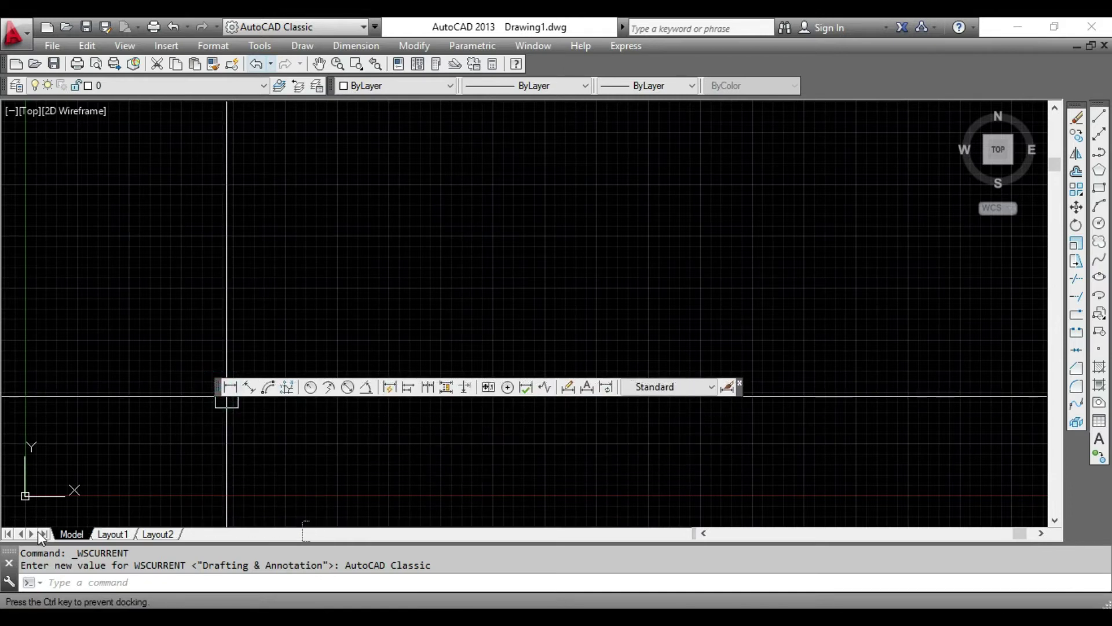
pyautogui.moveTo(37, 530); pyautogui.dragTo(44, 530)
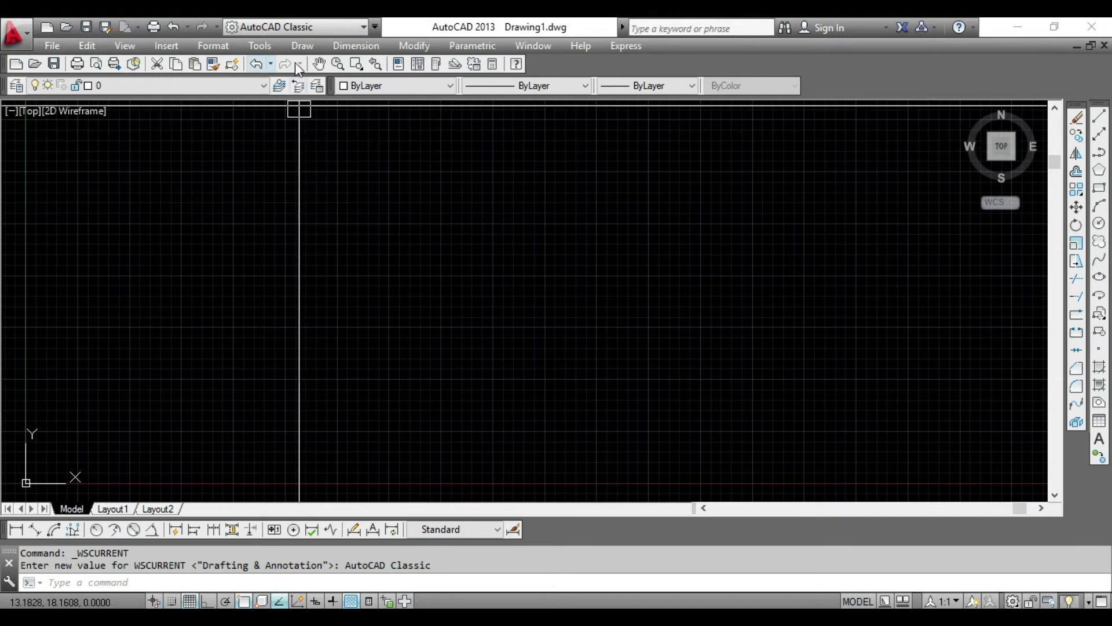
# - Save the current toolbar layout as a new workspace named 'Basic Class'
pyautogui.click(363, 28)
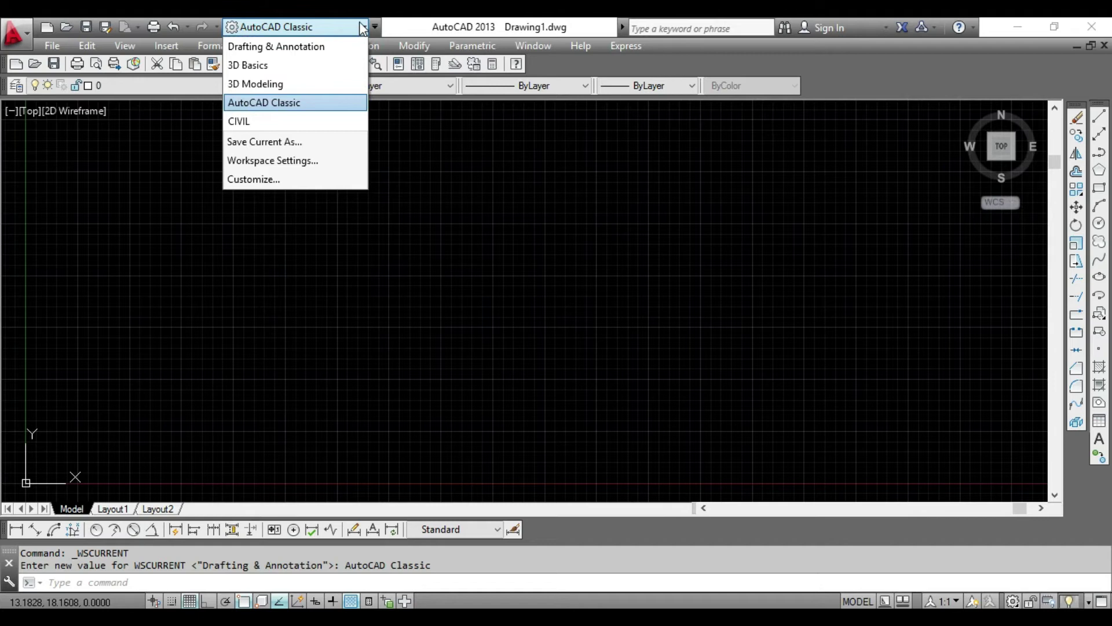
pyautogui.click(274, 152)
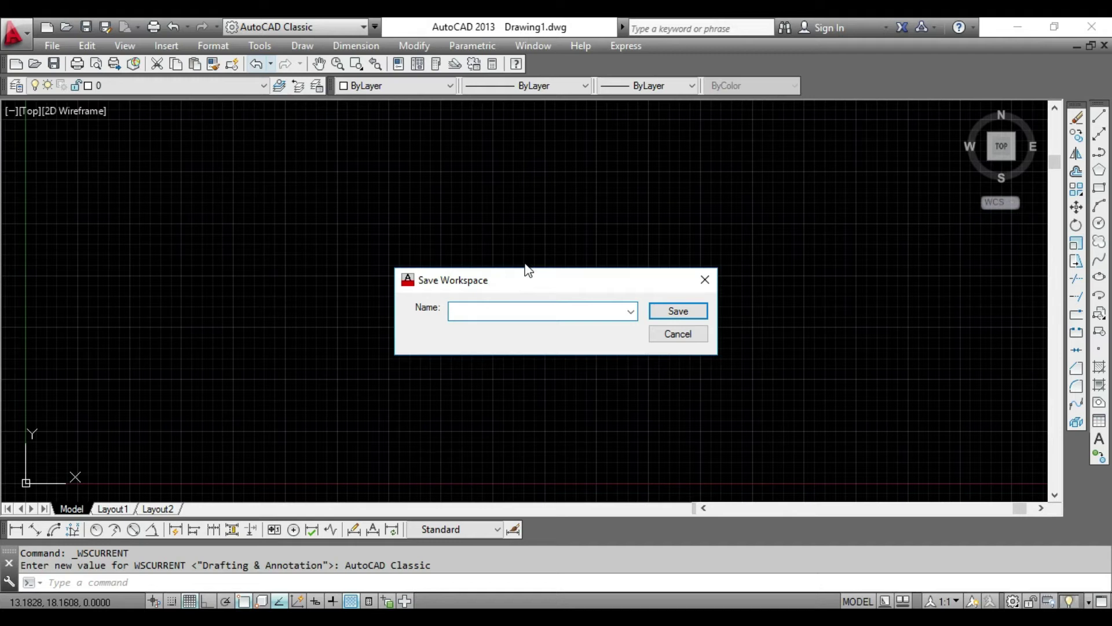
pyautogui.write('Basic Class')
pyautogui.click(675, 314)
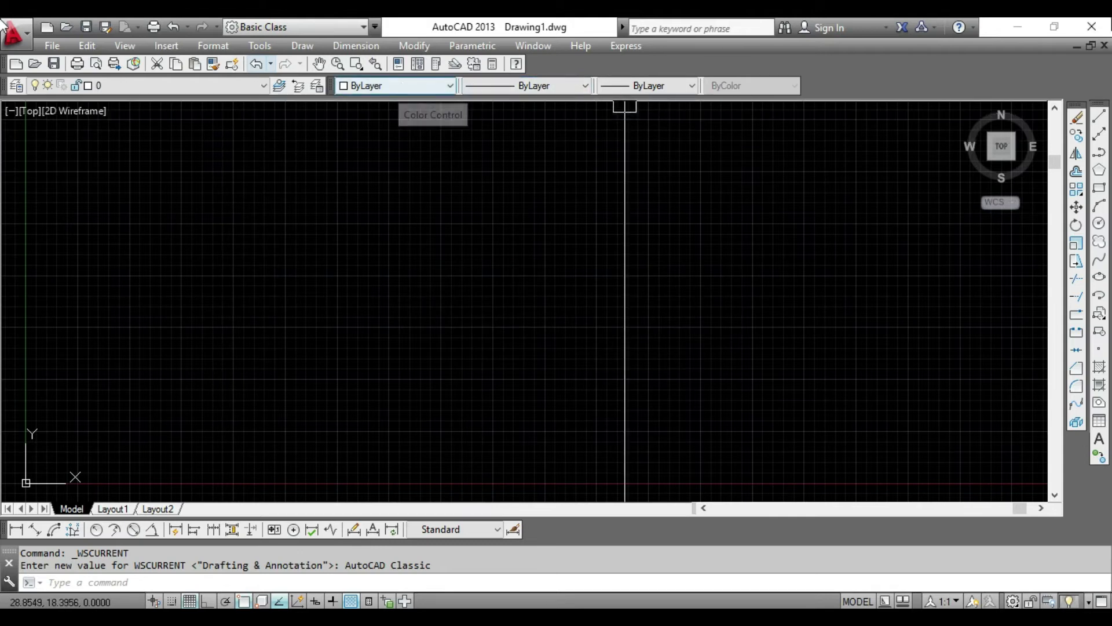
# - Switch to Drafting & Annotation, then AutoCAD Classic, then back to the Basic Class workspace
pyautogui.click(1106, 25)
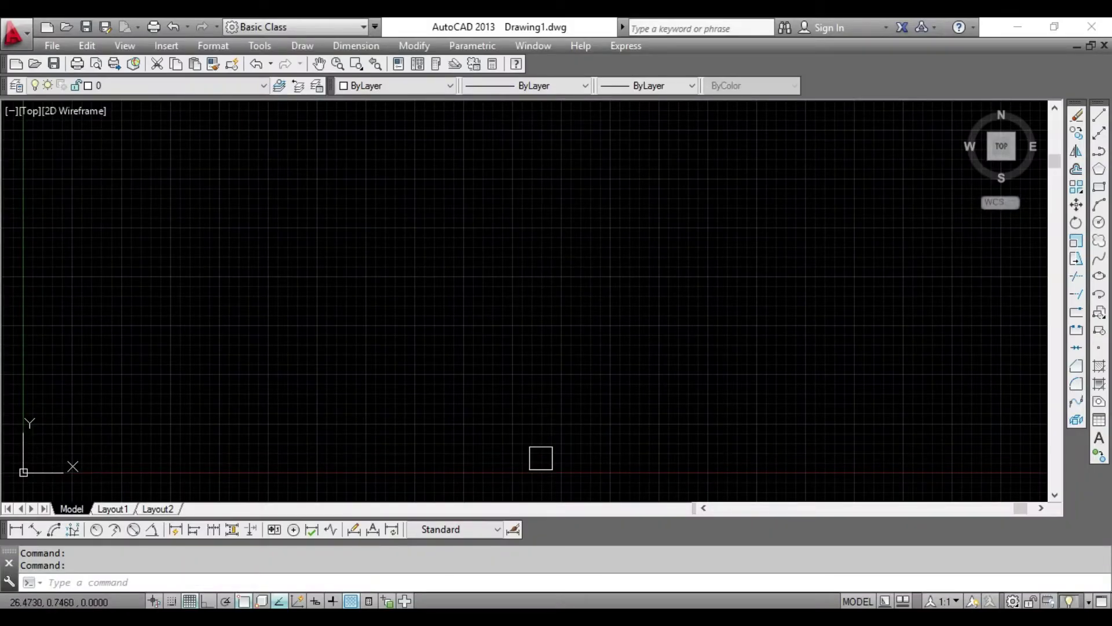
pyautogui.click(300, 27)
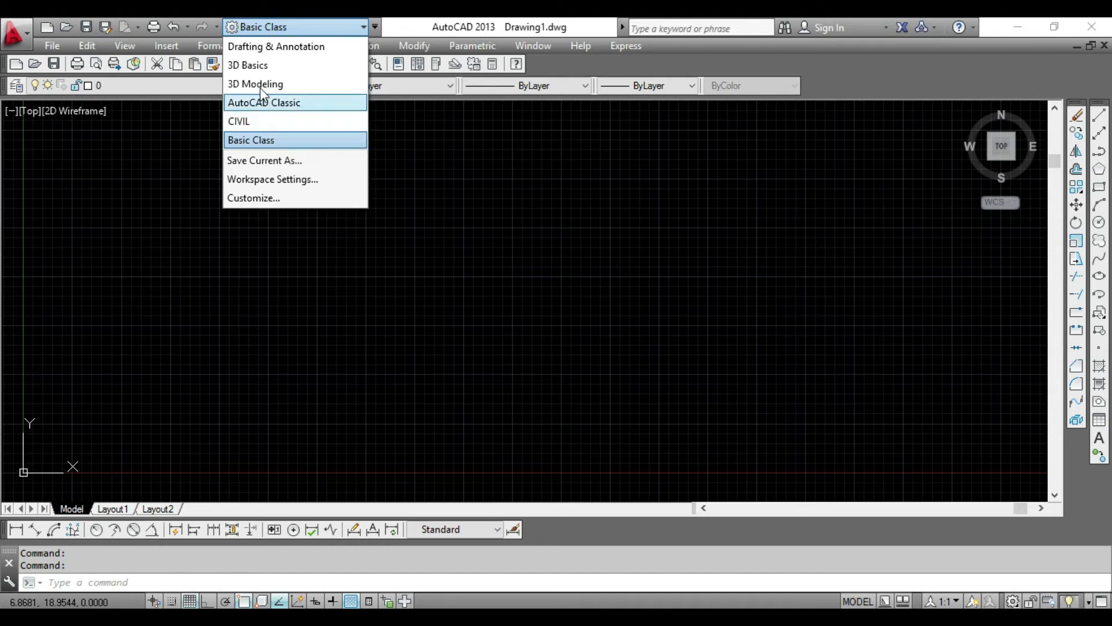
pyautogui.click(275, 51)
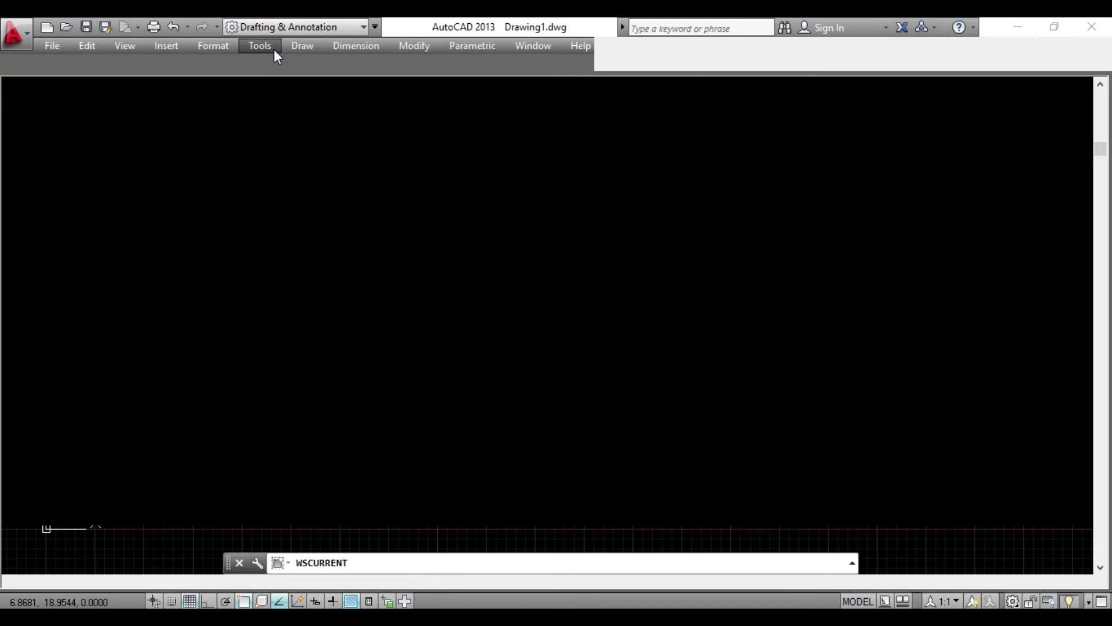
pyautogui.click(335, 26)
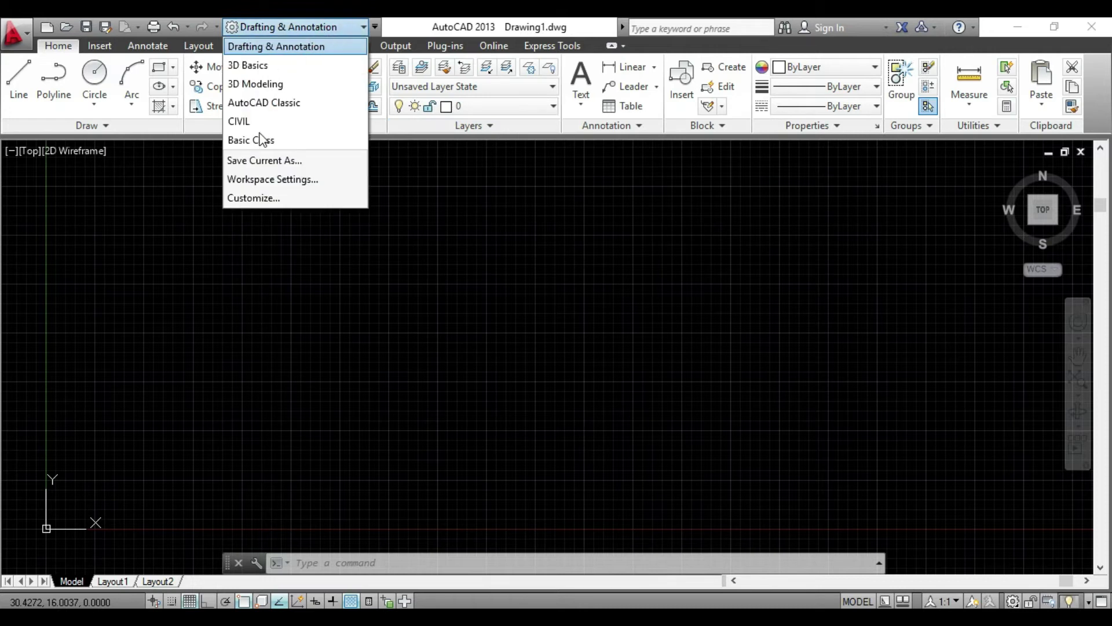
pyautogui.click(269, 103)
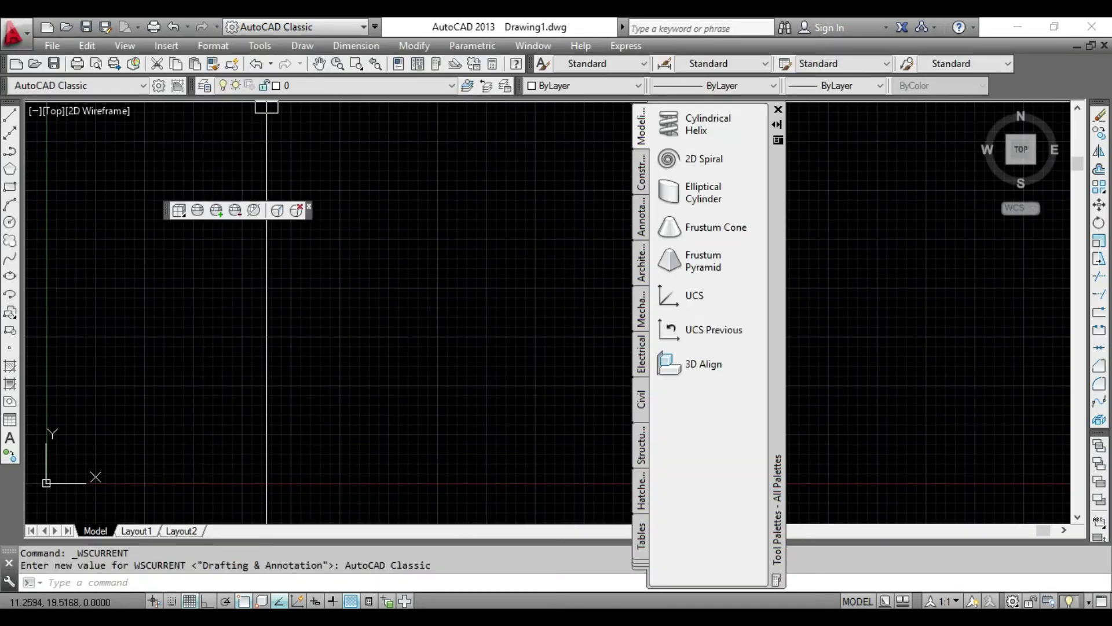
pyautogui.click(317, 27)
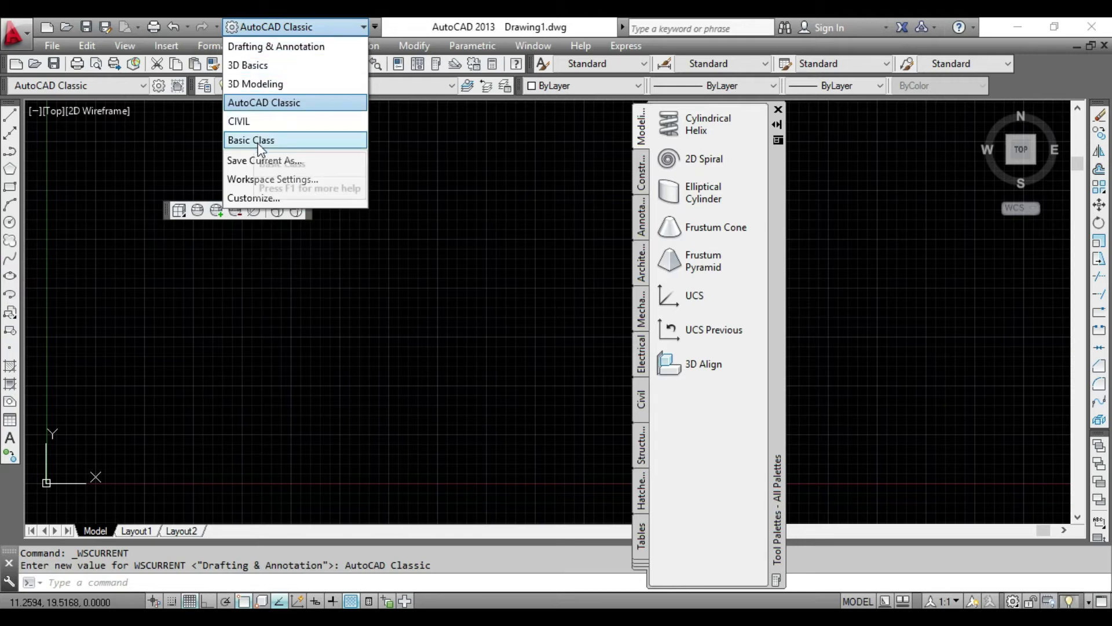
pyautogui.click(262, 142)
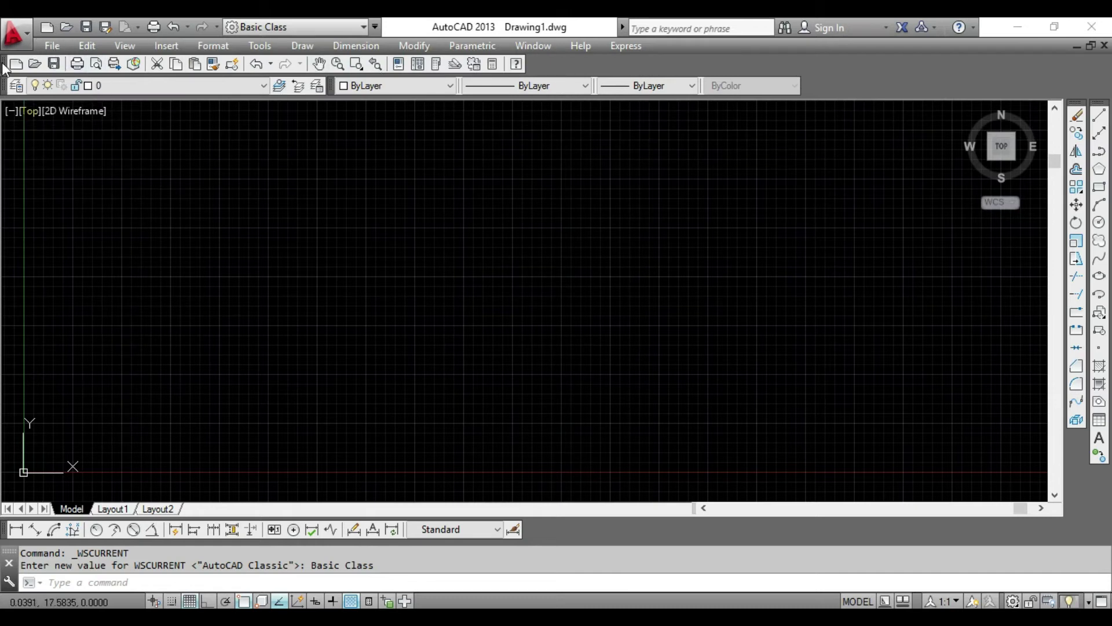
pyautogui.moveTo(4, 65); pyautogui.dragTo(250, 176)
pyautogui.moveTo(517, 182)
pyautogui.mouseDown()
pyautogui.moveTo(544, 67)
pyautogui.moveTo(565, 43)
pyautogui.mouseUp()
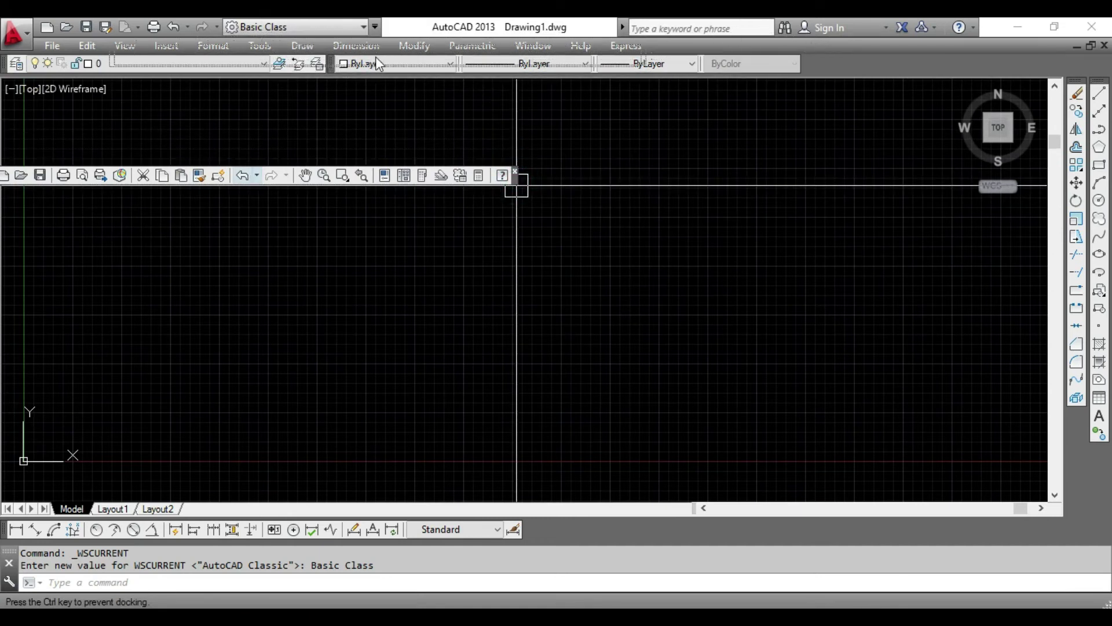
pyautogui.moveTo(380, 61); pyautogui.dragTo(49, 57)
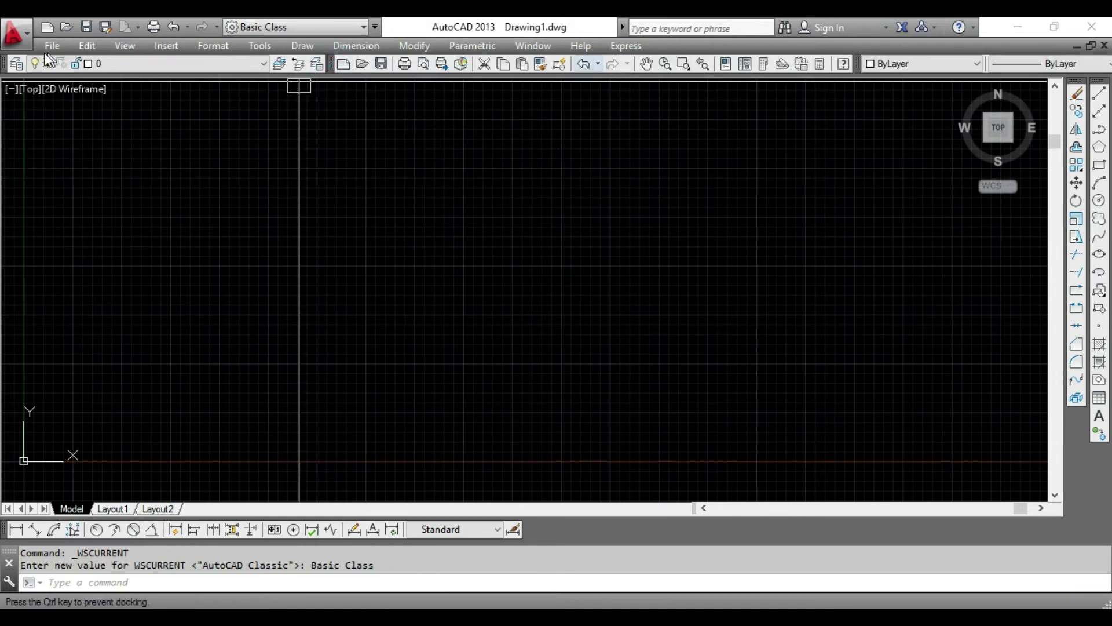
pyautogui.moveTo(49, 58); pyautogui.dragTo(2, 55)
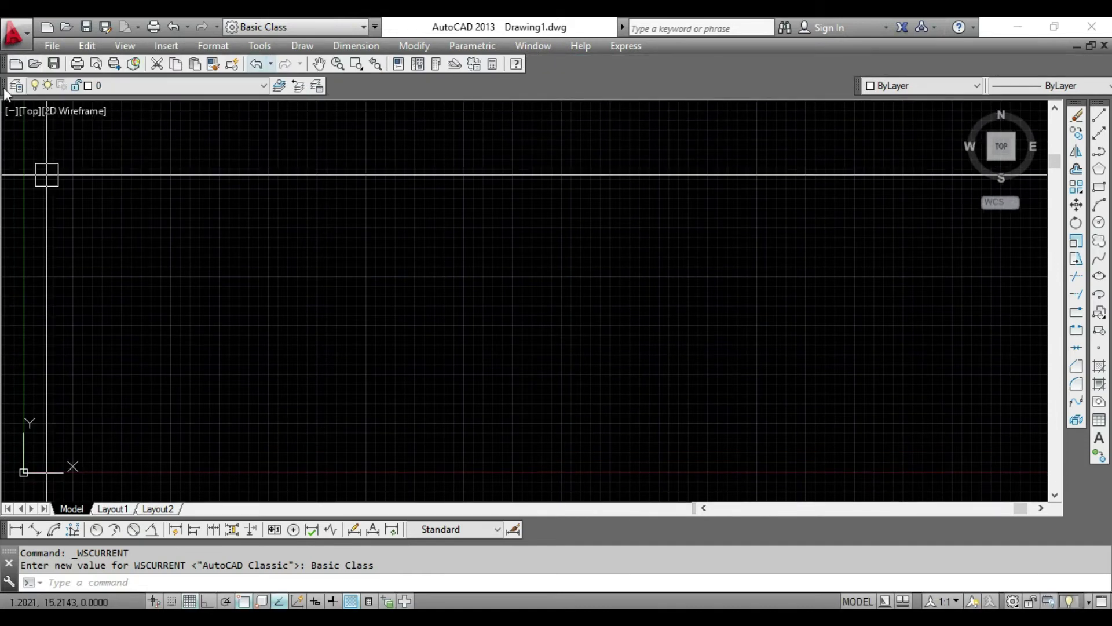
pyautogui.moveTo(5, 90); pyautogui.dragTo(384, 257)
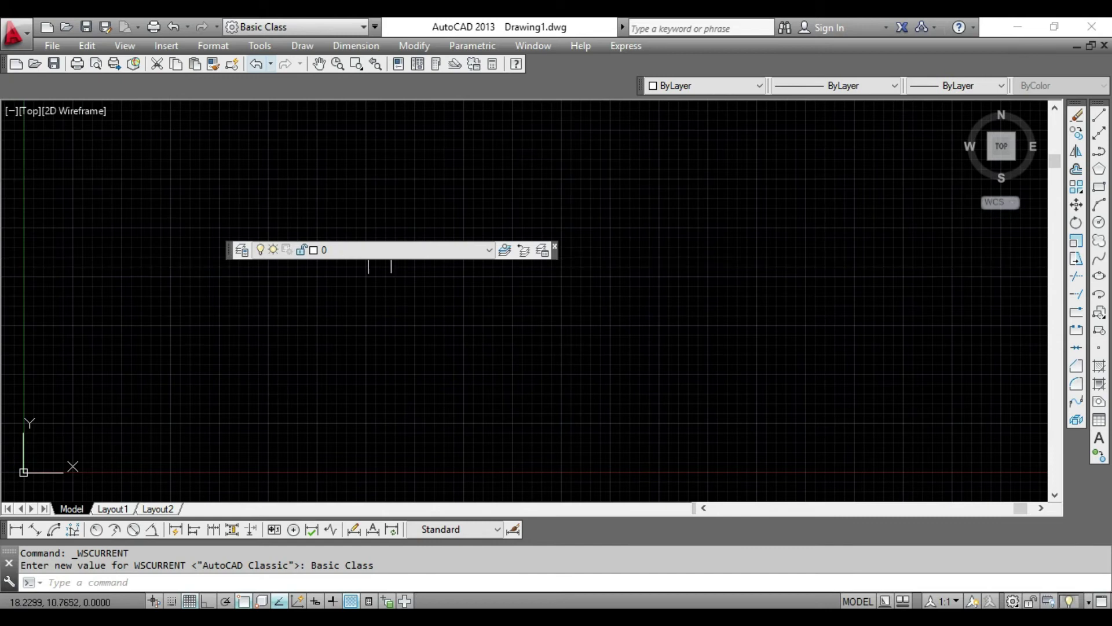
pyautogui.moveTo(231, 252)
pyautogui.mouseDown()
pyautogui.moveTo(30, 96)
pyautogui.moveTo(43, 90)
pyautogui.mouseUp()
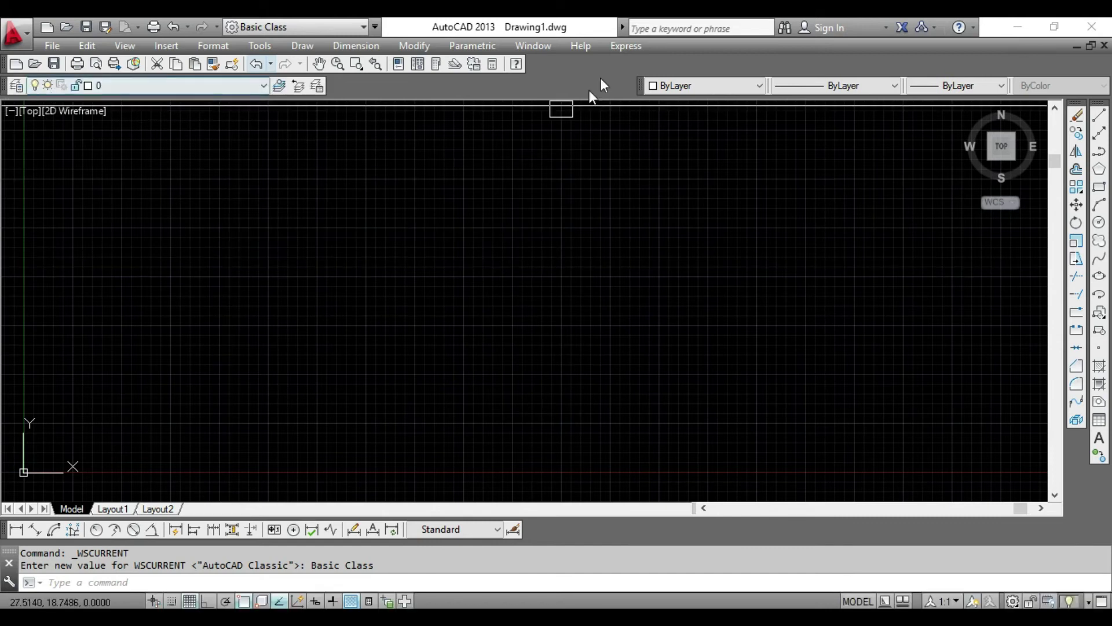
pyautogui.moveTo(644, 85); pyautogui.dragTo(330, 83)
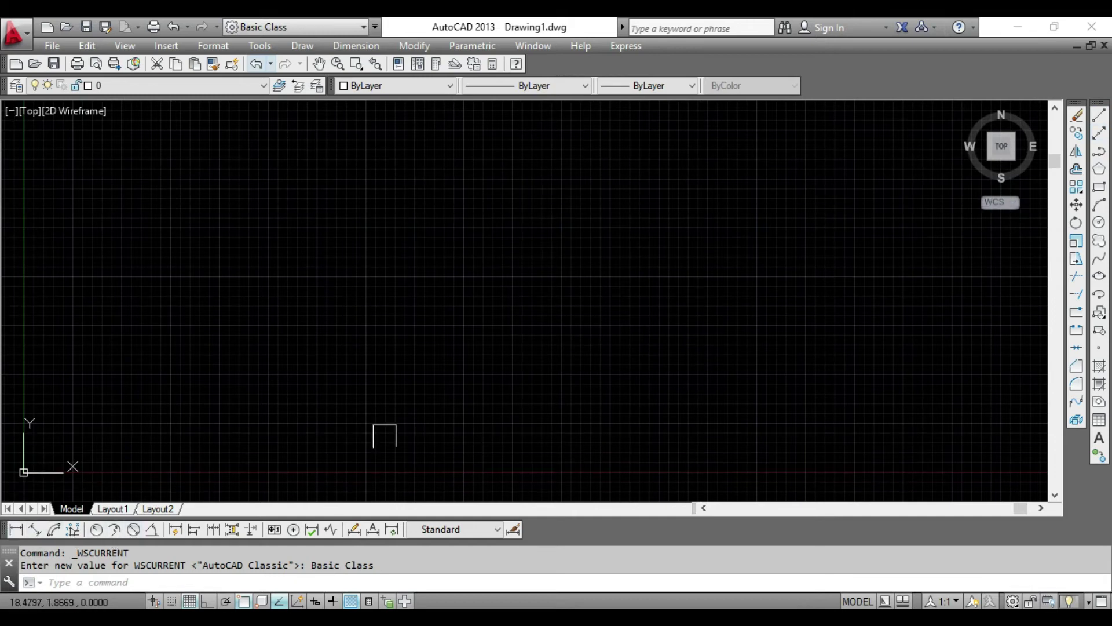
pyautogui.scroll(-4, 519, 286)
pyautogui.scroll(-1, 519, 286)
pyautogui.scroll(4, 492, 327)
pyautogui.scroll(3, 487, 318)
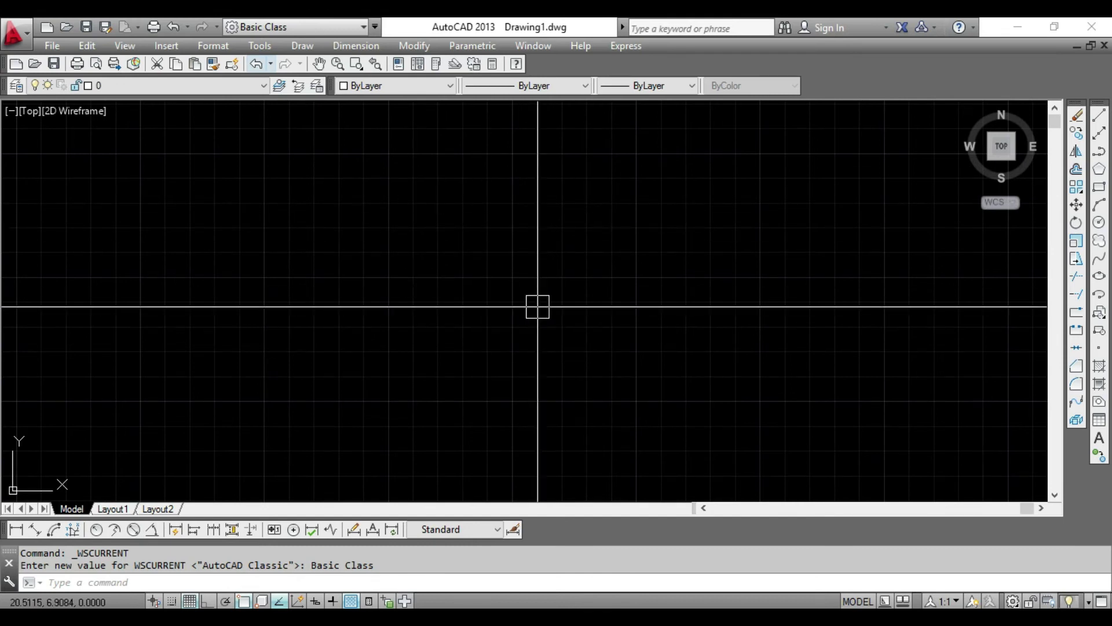
pyautogui.click(110, 508)
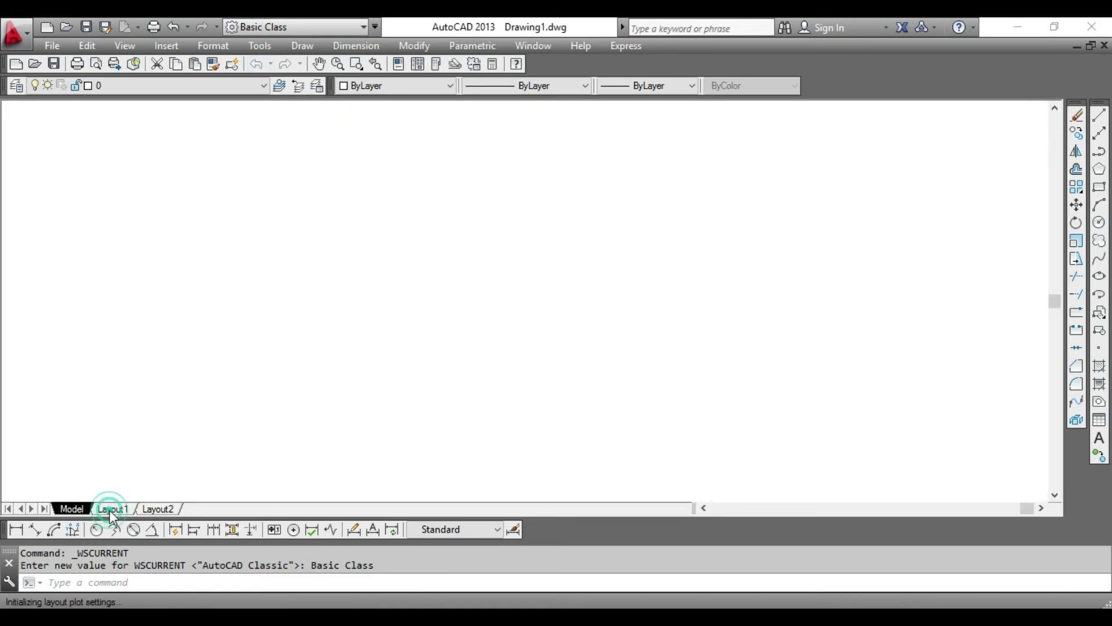
pyautogui.click(152, 509)
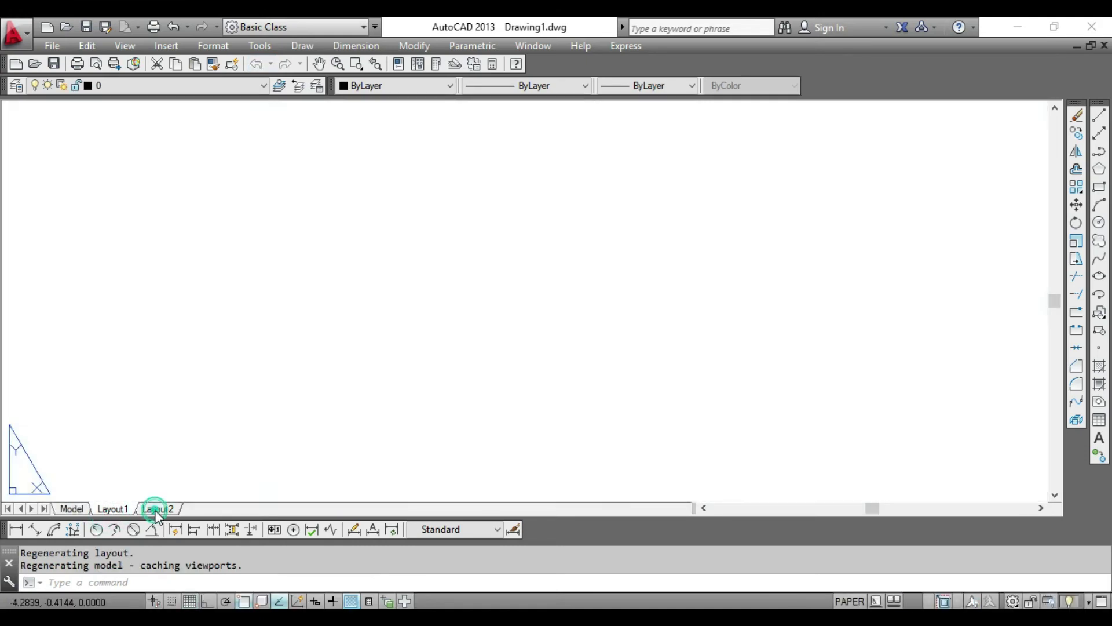
pyautogui.click(86, 511)
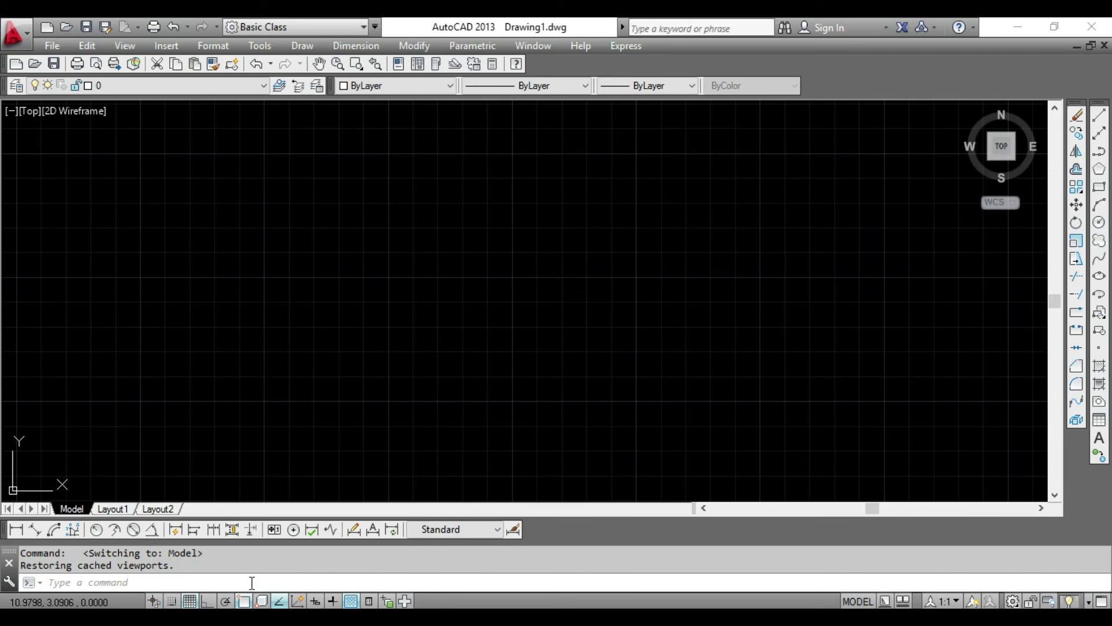
pyautogui.write('1')
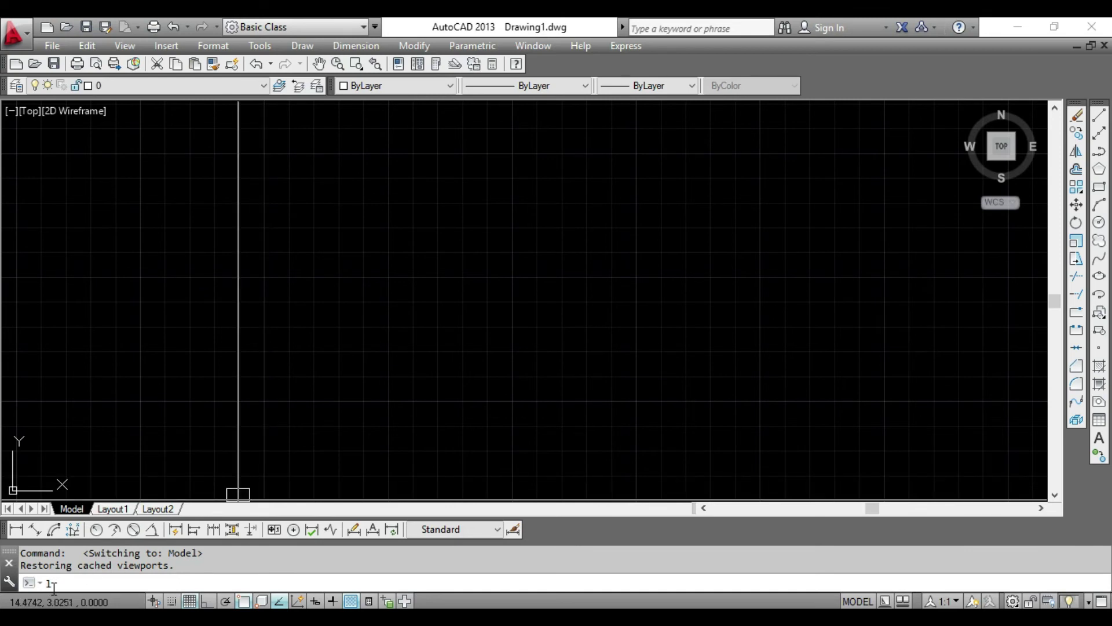
pyautogui.press('Return')
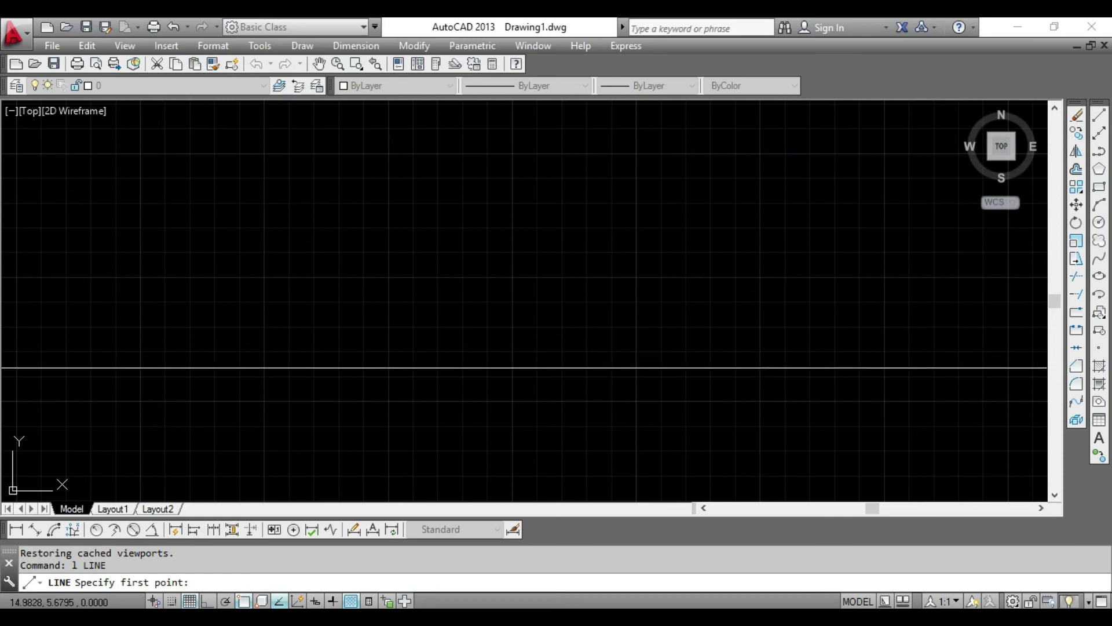
pyautogui.click(274, 346)
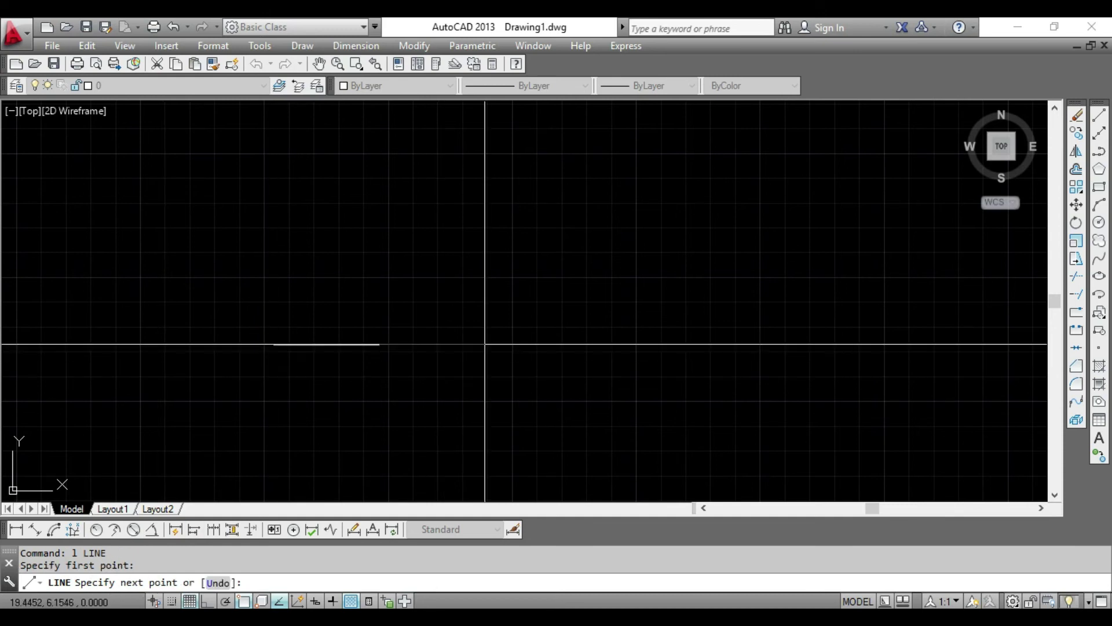
pyautogui.click(433, 344)
pyautogui.click(485, 344)
pyautogui.press('Escape')
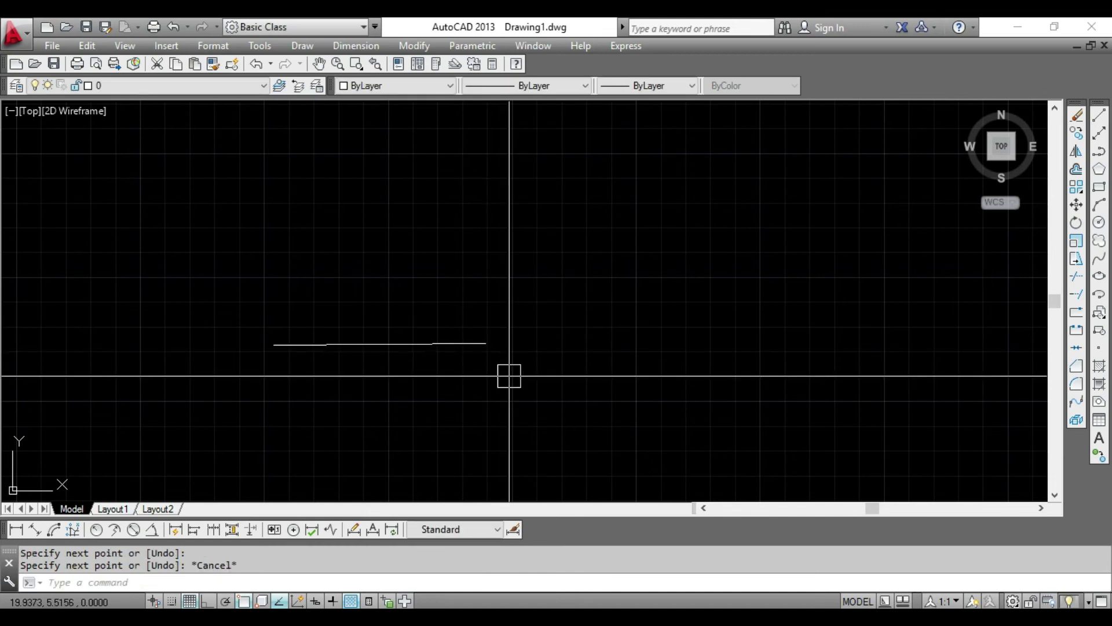
pyautogui.click(523, 309)
pyautogui.click(365, 383)
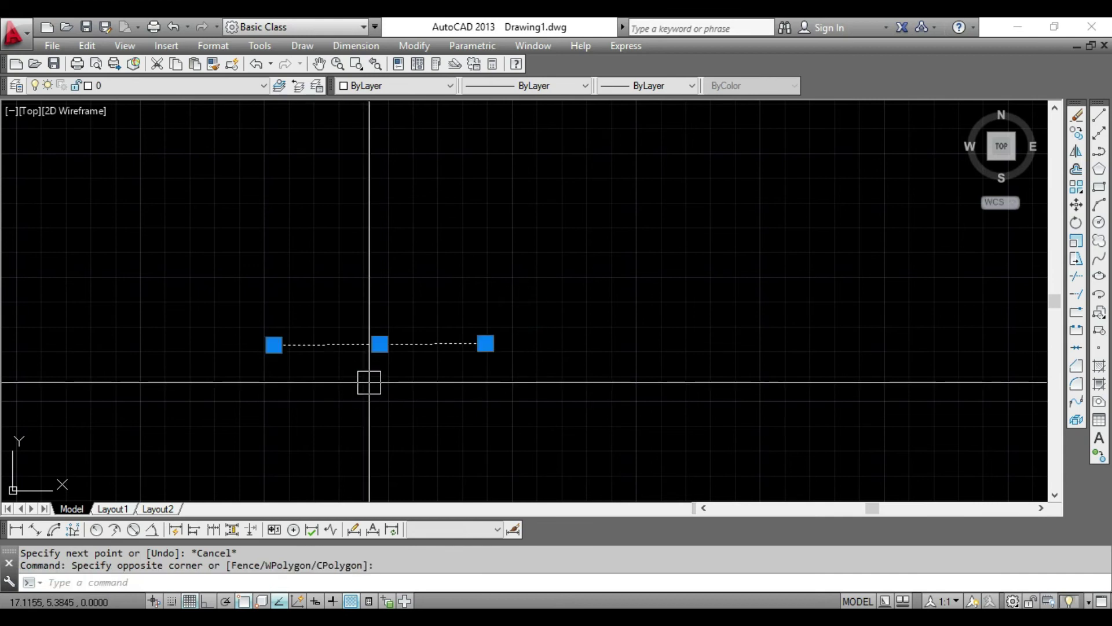
pyautogui.write('e')
pyautogui.press('Return')
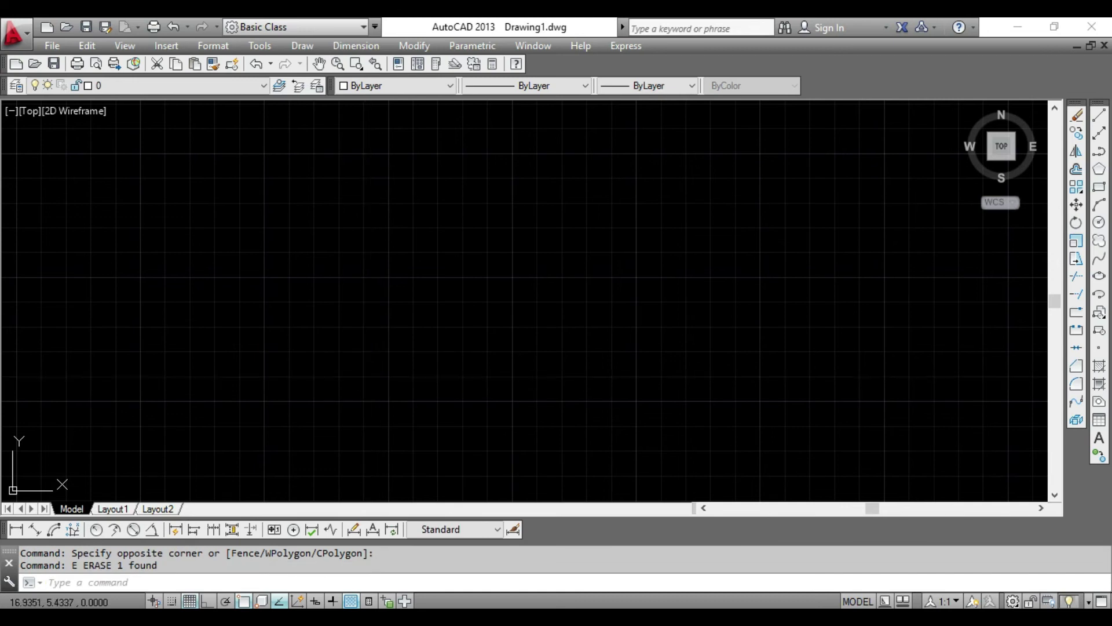